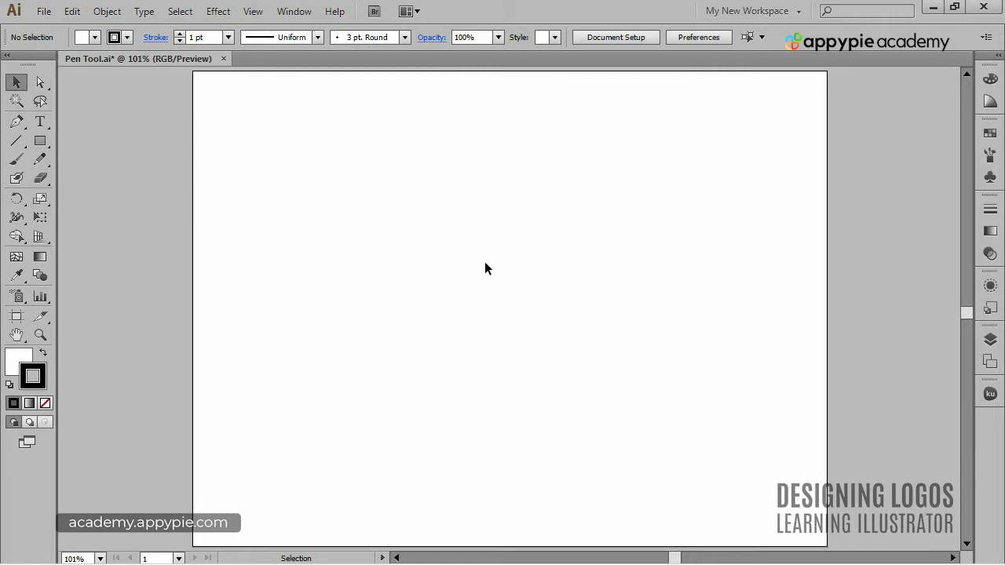
Step: Draw a closed eight-point polygon with straight sides and an inward notch using the Pen tool, and deselect it
{"action": "left_click", "coordinate": [17, 123]}
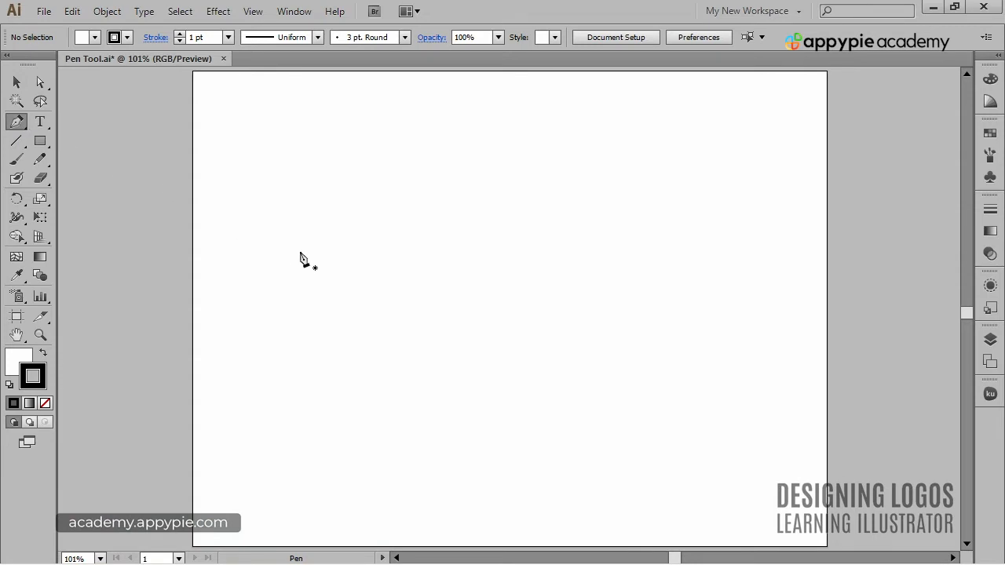
{"action": "left_click", "coordinate": [336, 258]}
{"action": "left_click", "coordinate": [460, 163]}
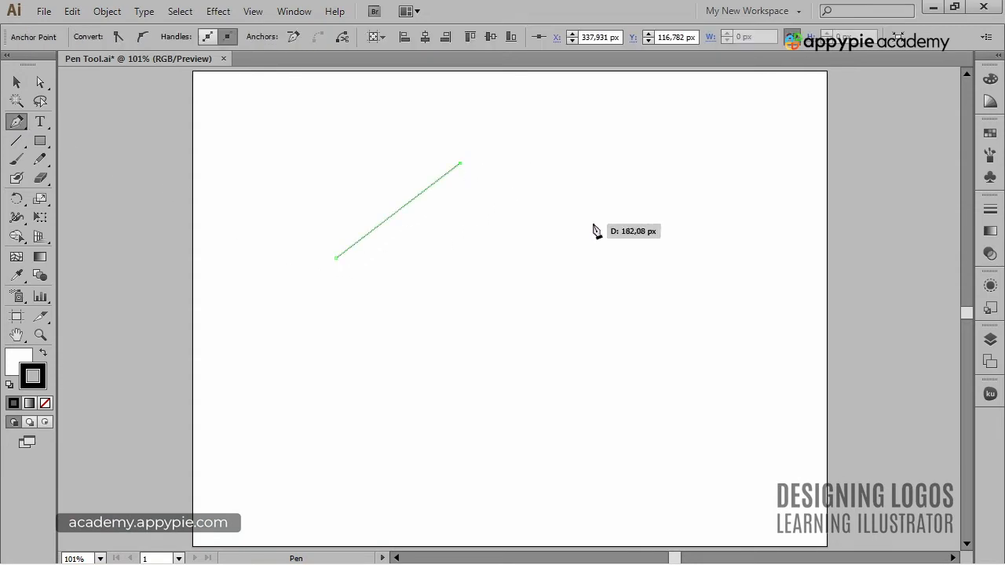
{"action": "left_click", "coordinate": [595, 224]}
{"action": "left_click", "coordinate": [543, 320]}
{"action": "left_click", "coordinate": [444, 402]}
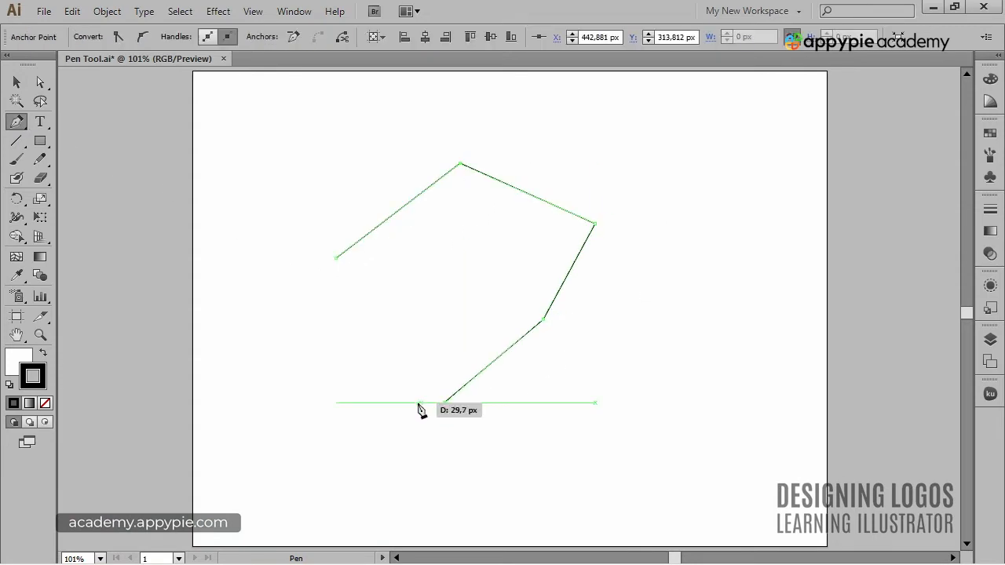
{"action": "left_click", "coordinate": [282, 387]}
{"action": "left_click", "coordinate": [457, 317]}
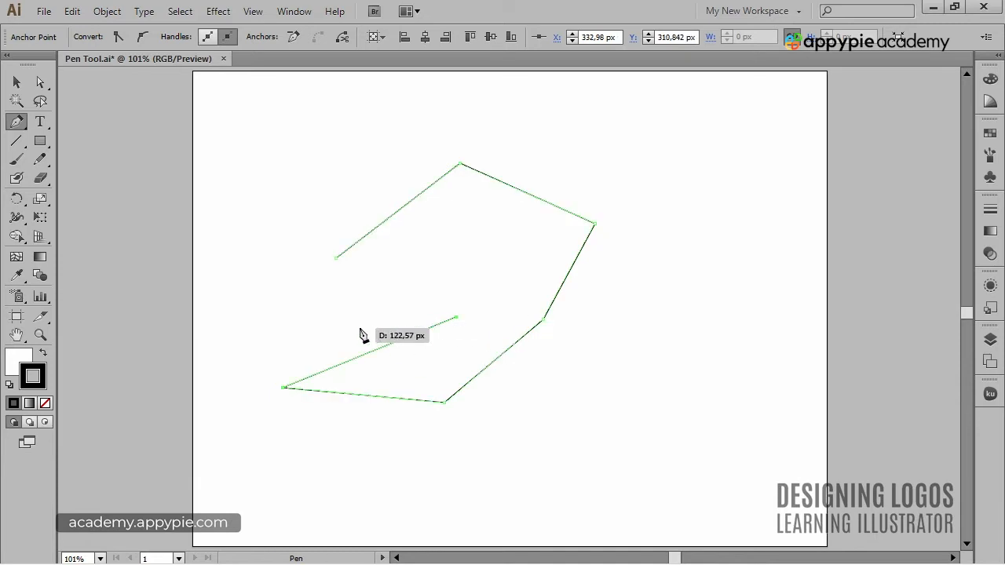
{"action": "left_click", "coordinate": [282, 336]}
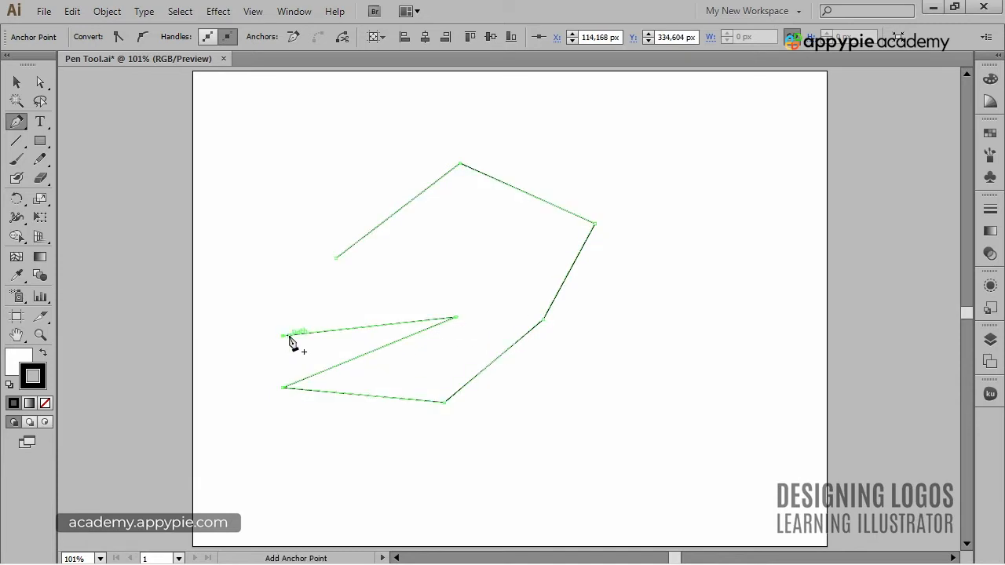
{"action": "left_click", "coordinate": [336, 258]}
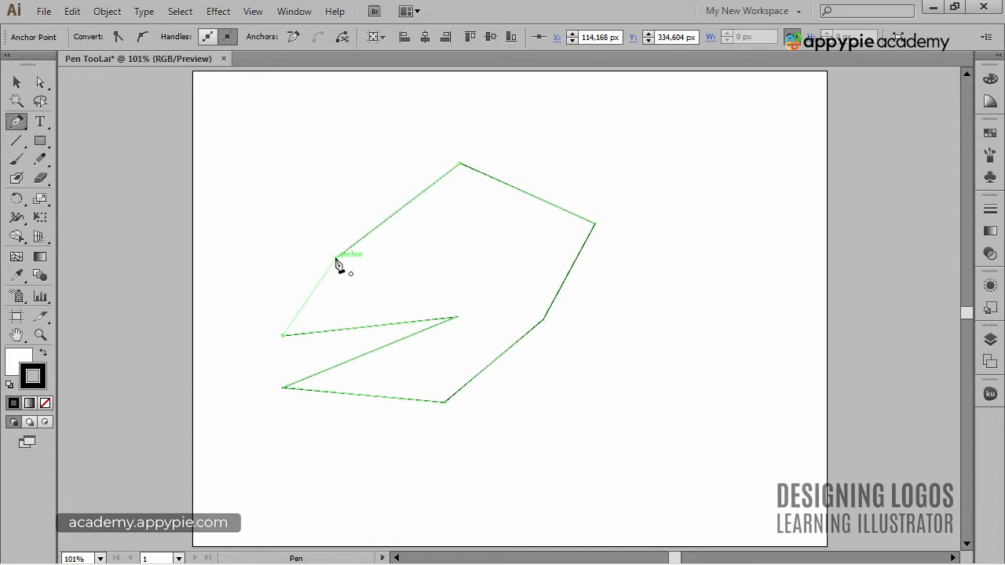
{"action": "key", "text": "ctrl"}
{"action": "left_click", "coordinate": [640, 359], "text": "ctrl"}
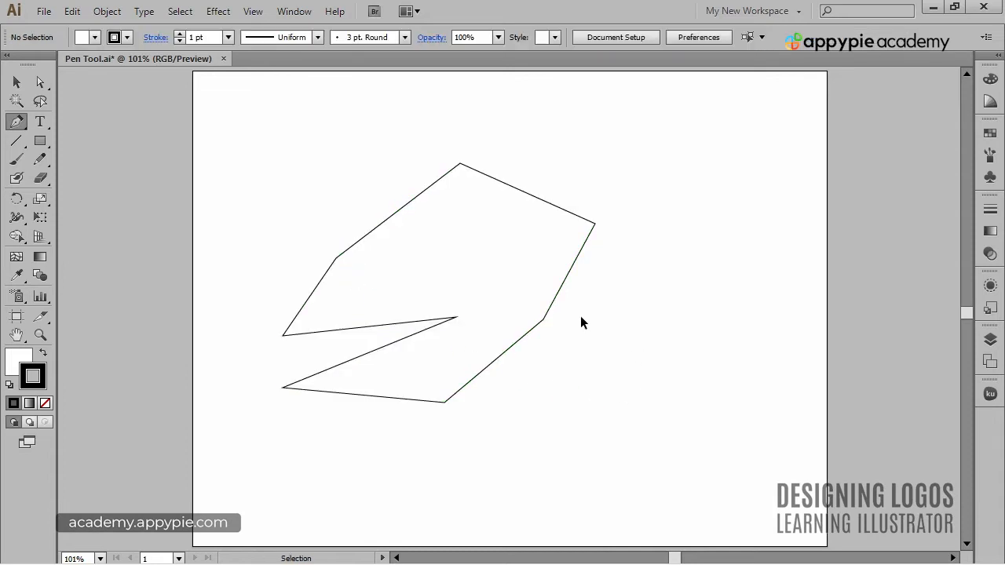
Step: Move the polygon up and left until it partly leaves the artboard, and deselect it
{"action": "left_click_drag", "start_coordinate": [556, 300], "coordinate": [491, 227]}
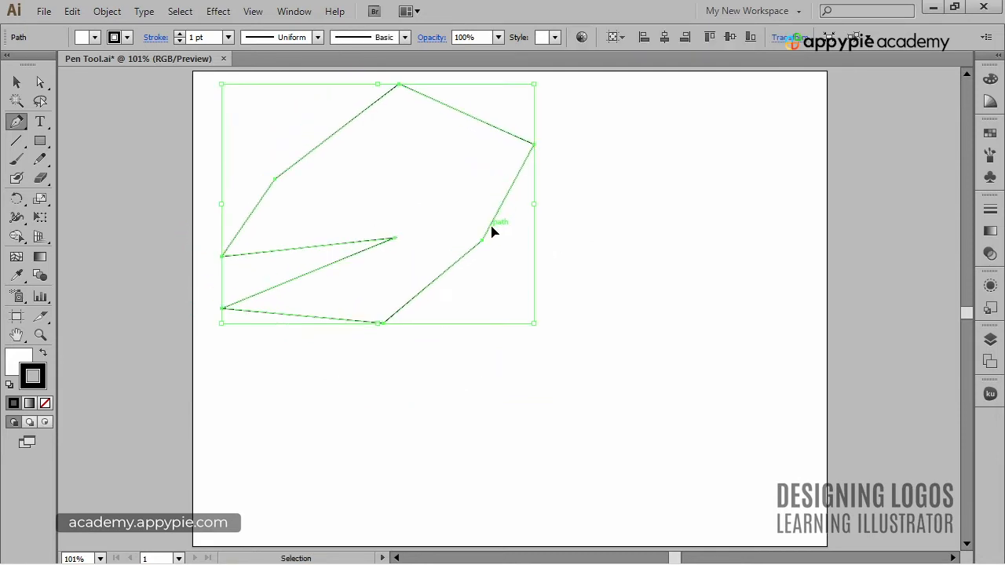
{"action": "left_click", "coordinate": [667, 346], "text": "ctrl"}
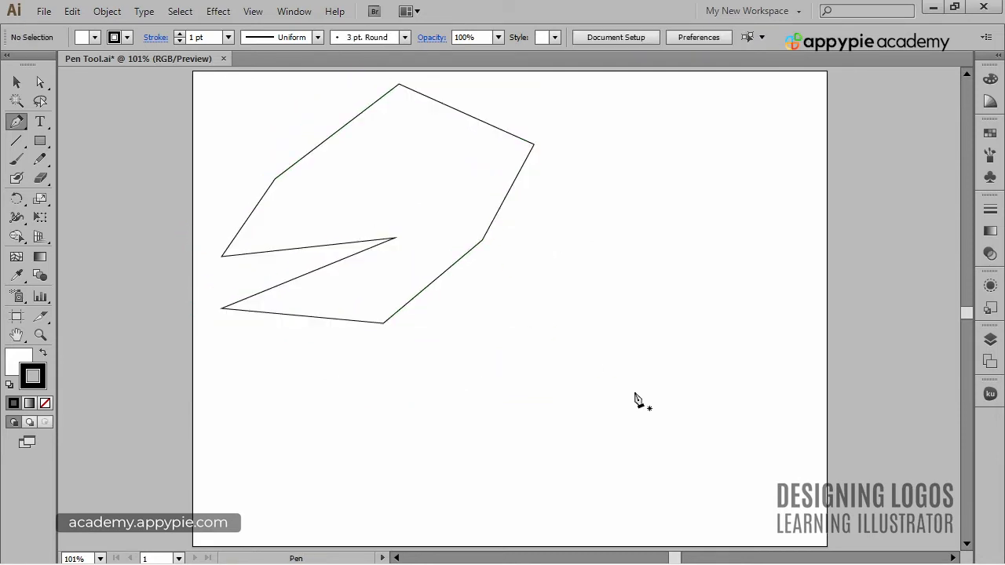
{"action": "left_click_drag", "start_coordinate": [508, 193], "coordinate": [336, 175]}
{"action": "left_click", "coordinate": [523, 348], "text": "ctrl"}
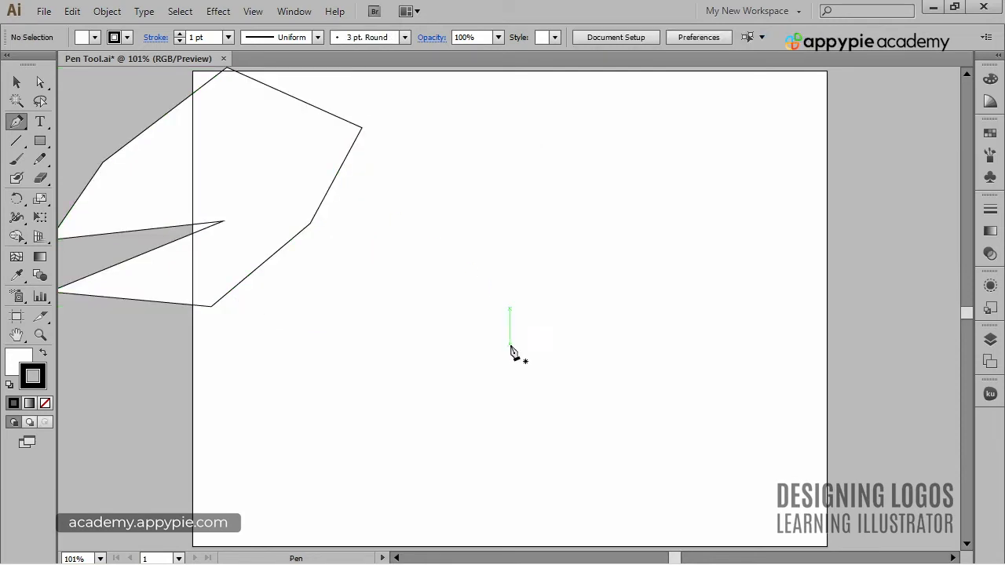
Step: Draw a closed four-point shape with curved sides beside the polygon using the Pen tool, and deselect it
{"action": "left_click", "coordinate": [394, 279]}
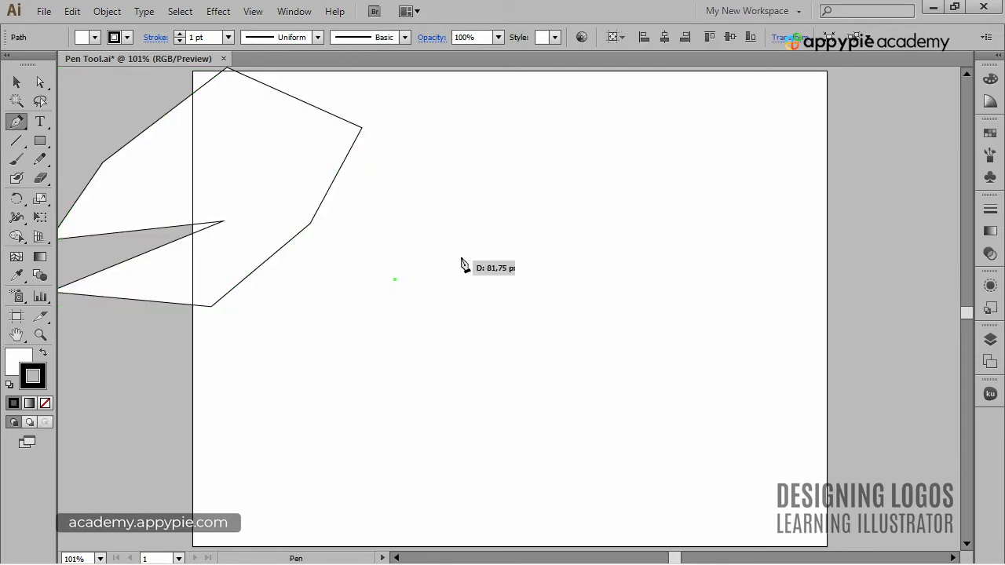
{"action": "left_click_drag", "start_coordinate": [533, 186], "coordinate": [648, 225]}
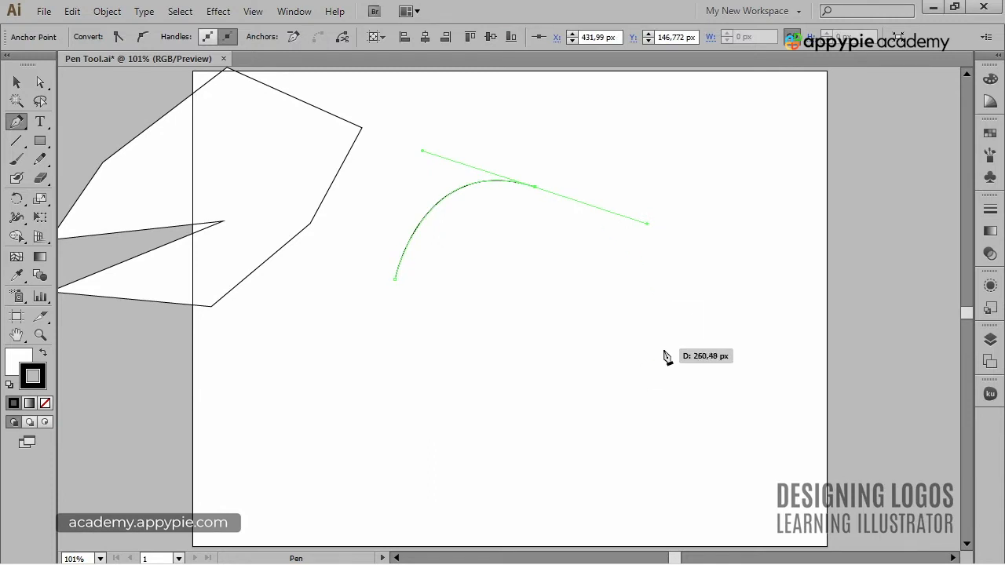
{"action": "left_click_drag", "start_coordinate": [664, 351], "coordinate": [585, 426]}
{"action": "left_click_drag", "start_coordinate": [437, 422], "coordinate": [332, 323]}
{"action": "left_click_drag", "start_coordinate": [394, 279], "coordinate": [470, 274]}
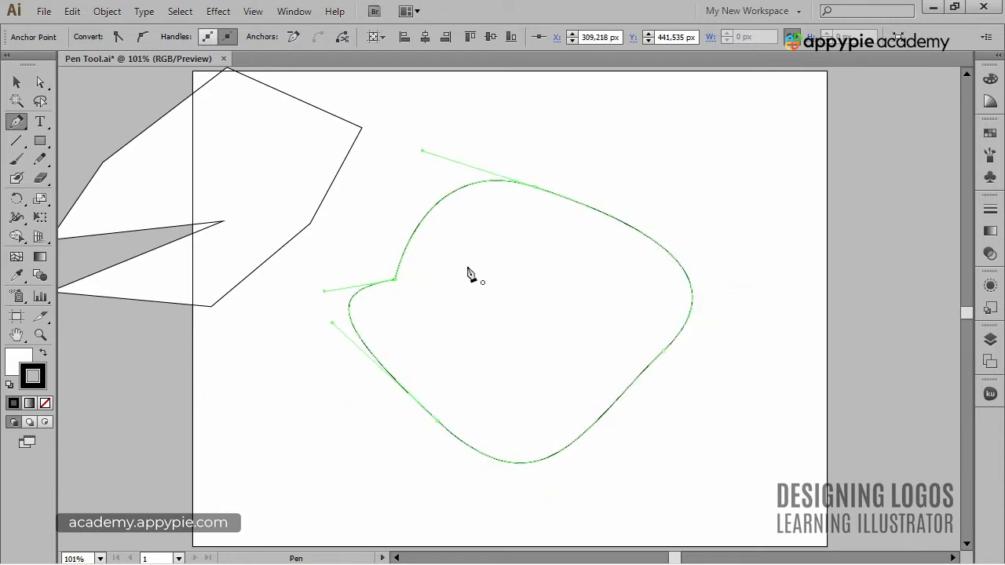
{"action": "left_click", "coordinate": [627, 144], "text": "ctrl"}
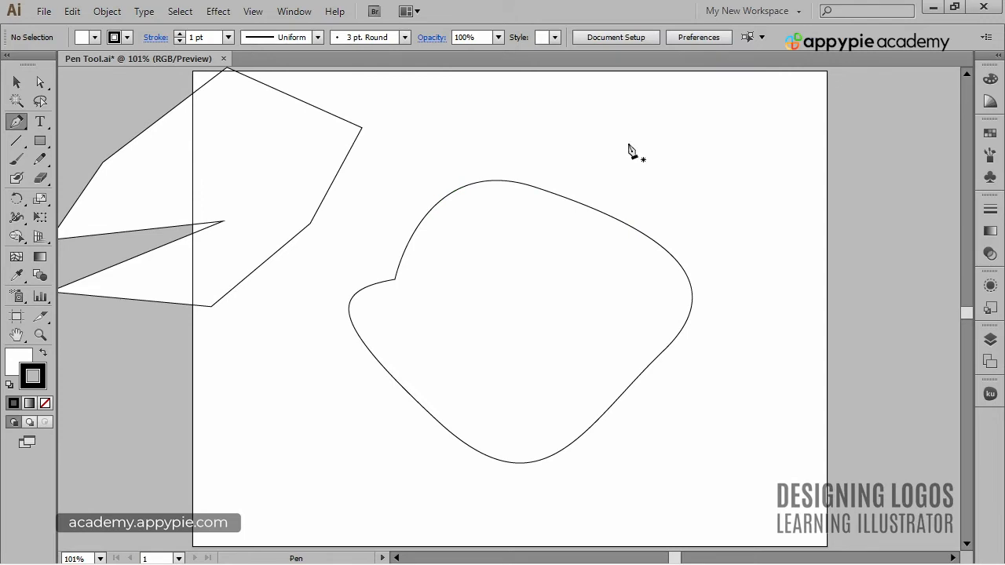
Step: Delete both shapes and draw an open path made of an arch, a vertical line, a rising diagonal and a short final curve
{"action": "left_click_drag", "start_coordinate": [332, 97], "coordinate": [532, 232]}
{"action": "key", "text": "Delete"}
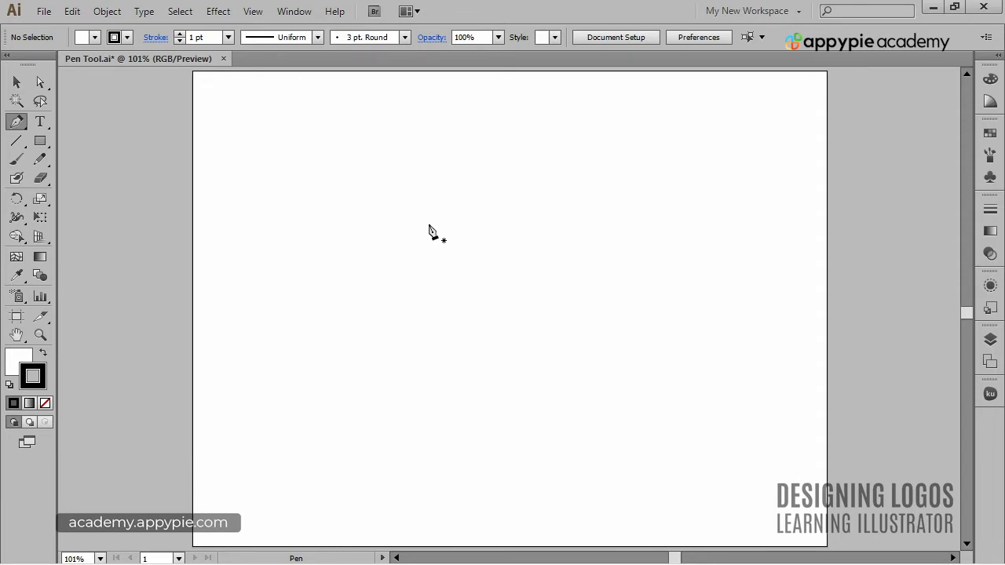
{"action": "left_click", "coordinate": [316, 233]}
{"action": "left_click_drag", "start_coordinate": [453, 186], "coordinate": [571, 246]}
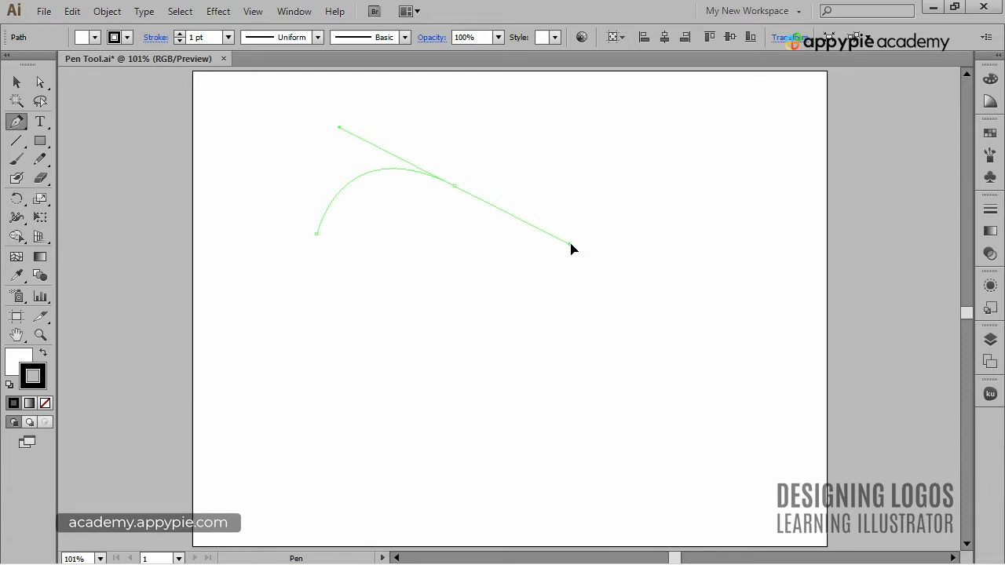
{"action": "left_click_drag", "start_coordinate": [571, 246], "coordinate": [459, 296]}
{"action": "mouse_move", "coordinate": [452, 287]}
{"action": "left_mouse_down"}
{"action": "mouse_move", "coordinate": [455, 314]}
{"action": "mouse_move", "coordinate": [518, 324]}
{"action": "mouse_move", "coordinate": [556, 249]}
{"action": "mouse_move", "coordinate": [576, 293]}
{"action": "left_mouse_up"}
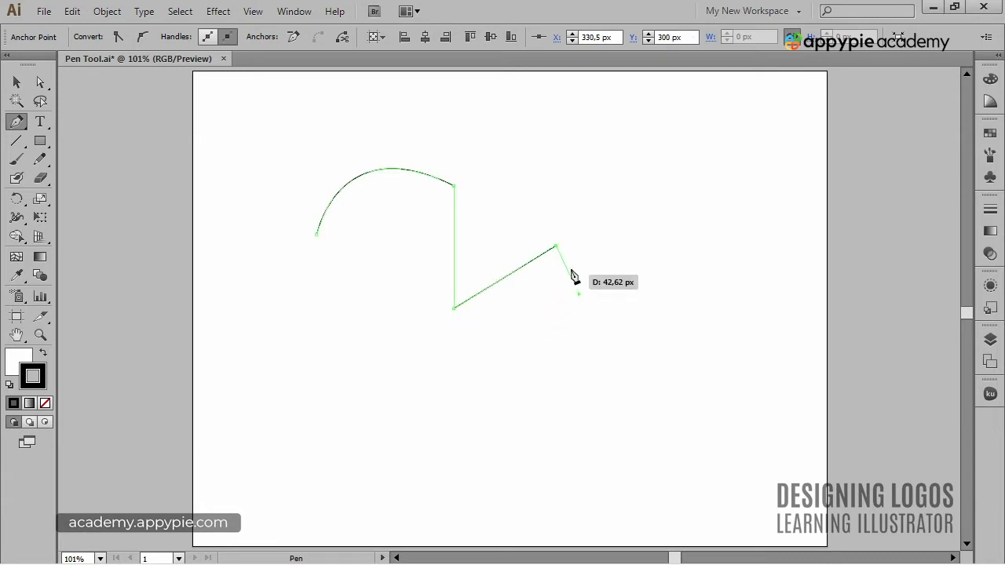
{"action": "left_click", "coordinate": [572, 179]}
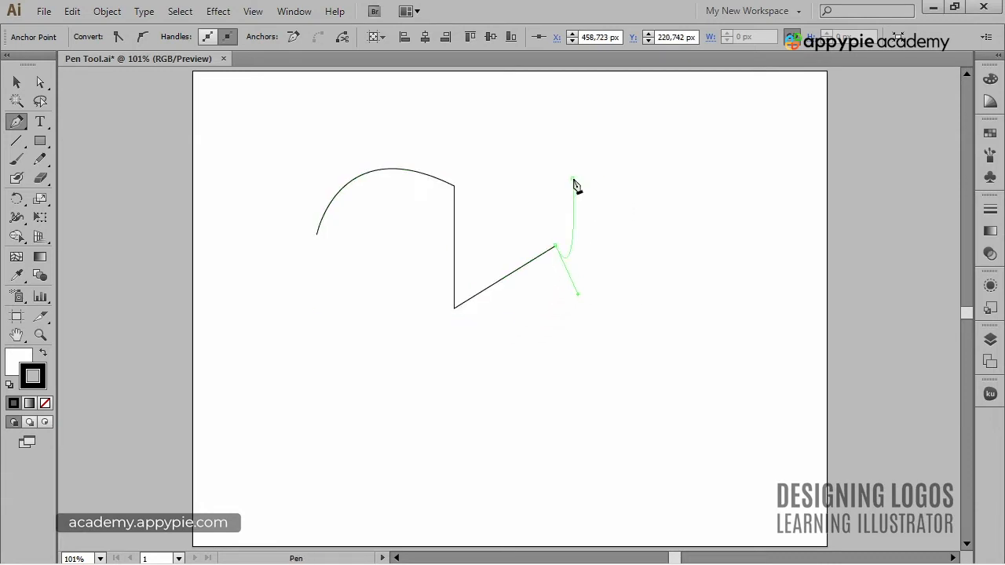
{"action": "left_click", "coordinate": [603, 285], "text": "ctrl"}
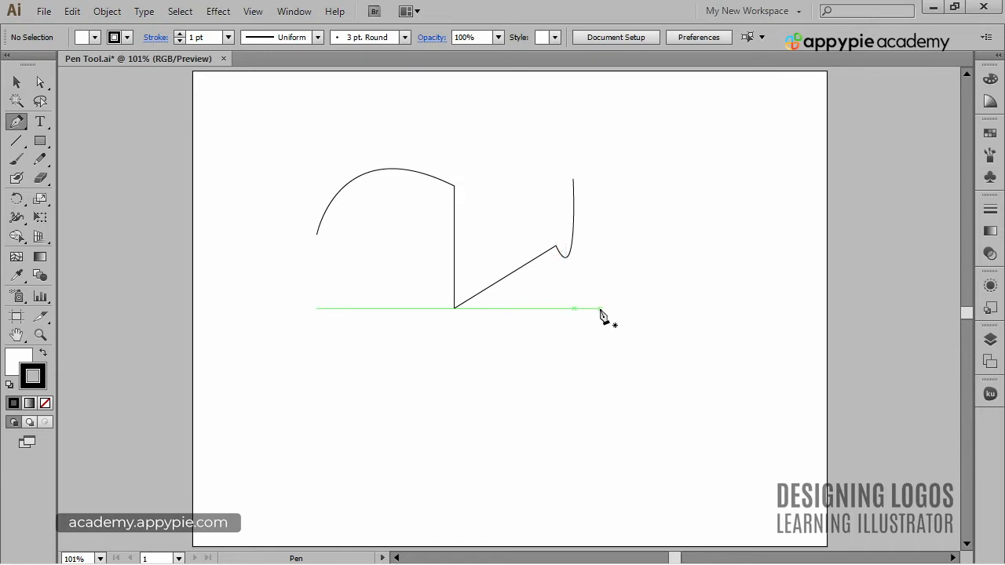
Step: Clear the artboard and draw a closed dome with an arched top and a straight horizontal base using the Pen tool
{"action": "key", "text": "ctrl+a"}
{"action": "key", "text": "Delete"}
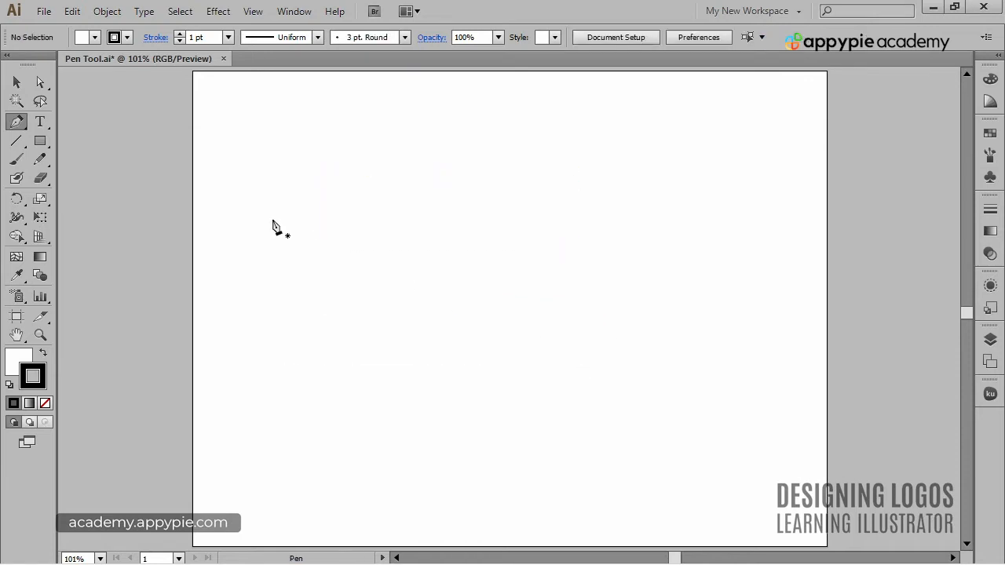
{"action": "left_click", "coordinate": [263, 227]}
{"action": "left_click_drag", "start_coordinate": [453, 226], "coordinate": [520, 317]}
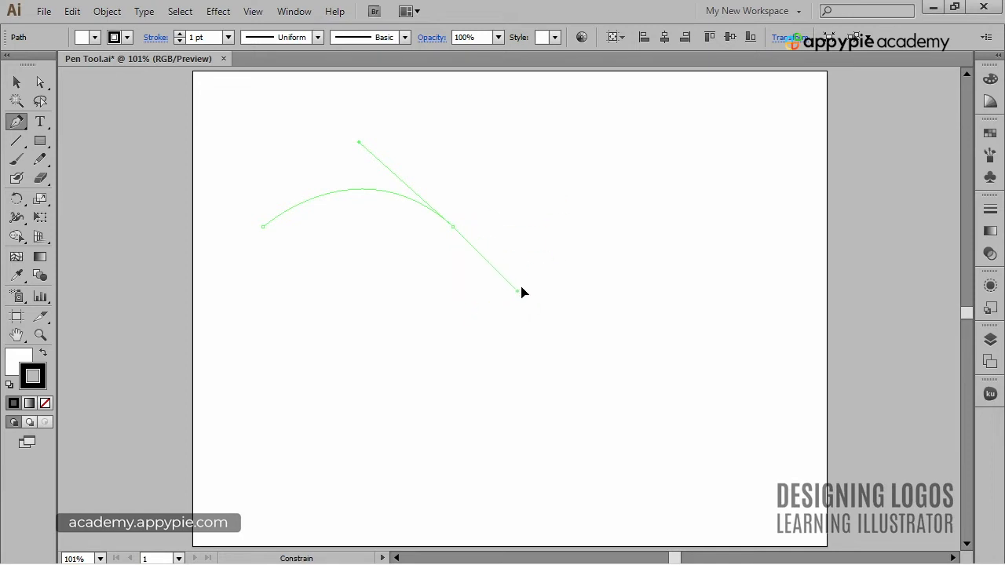
{"action": "left_click_drag", "start_coordinate": [522, 289], "coordinate": [377, 227]}
{"action": "left_click", "coordinate": [264, 227]}
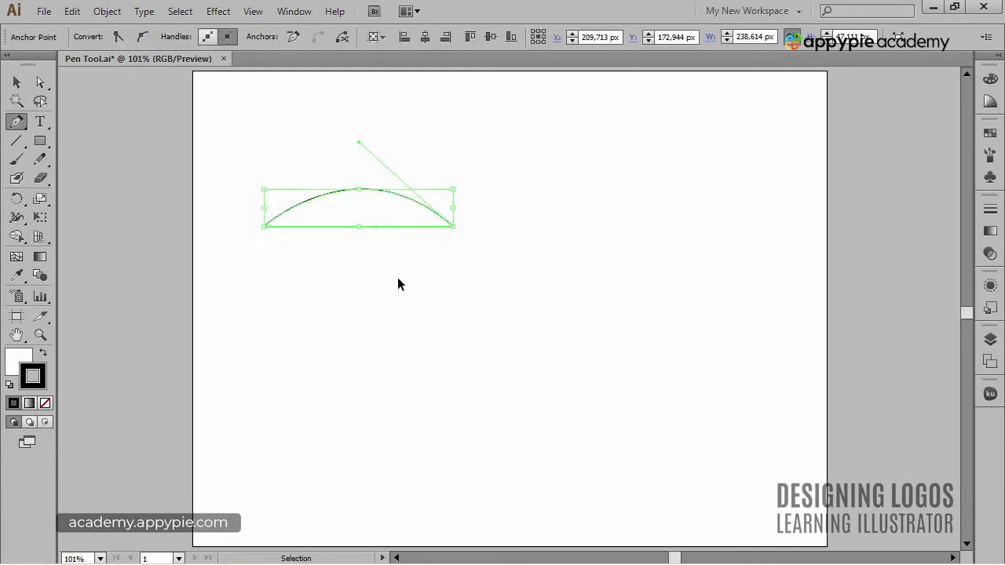
{"action": "left_click", "coordinate": [408, 283], "text": "ctrl"}
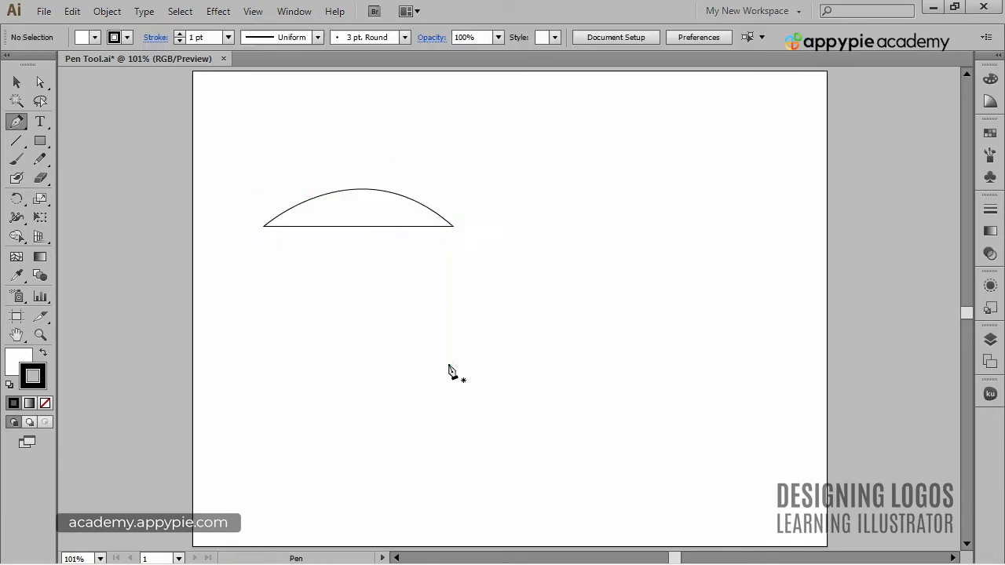
Step: Switch to the Add Anchor Point tool and return to the Pen tool
{"action": "key", "text": "ctrl"}
{"action": "left_click", "coordinate": [17, 122]}
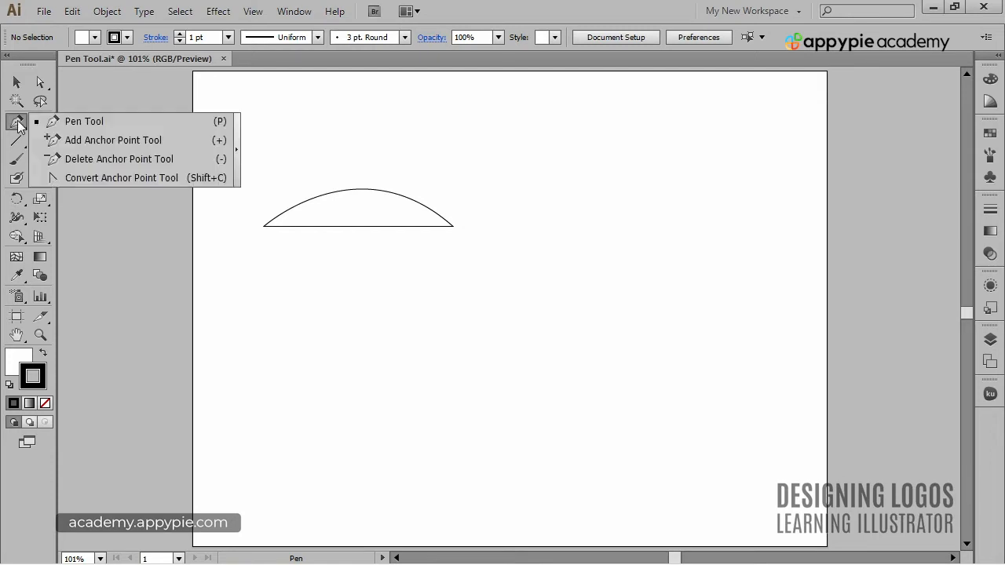
{"action": "left_click", "coordinate": [83, 143]}
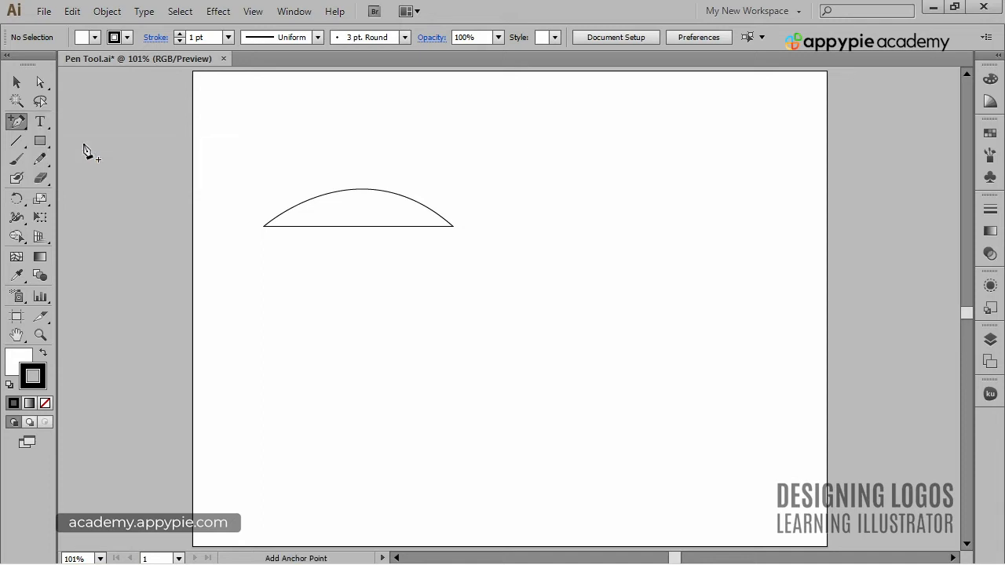
{"action": "left_click", "coordinate": [18, 123]}
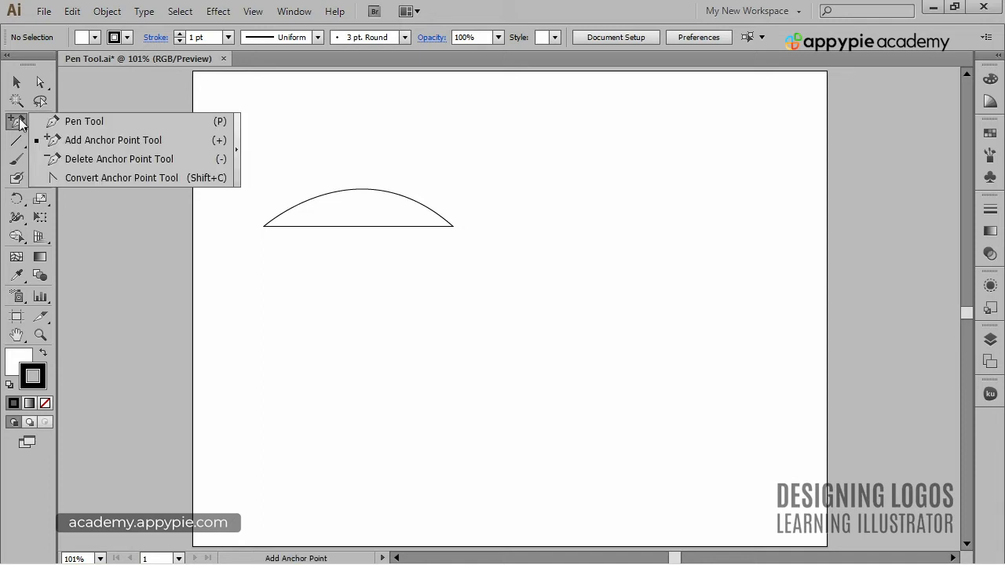
{"action": "left_click", "coordinate": [62, 123]}
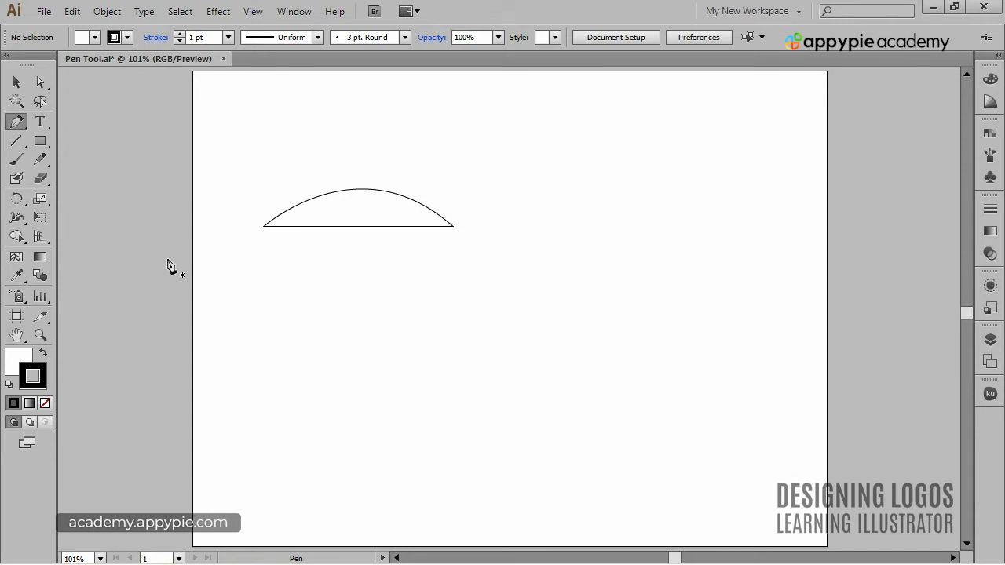
Step: Clear the artboard and draw a large square near its centre with the Rectangle tool, leaving the square selected
{"action": "key", "text": "ctrl+a"}
{"action": "key", "text": "Delete"}
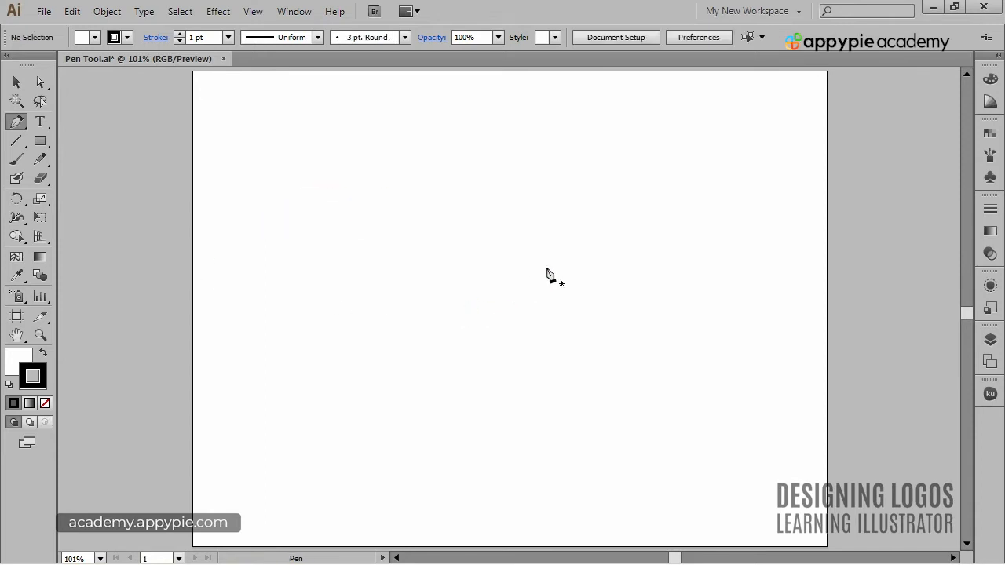
{"action": "key", "text": "m"}
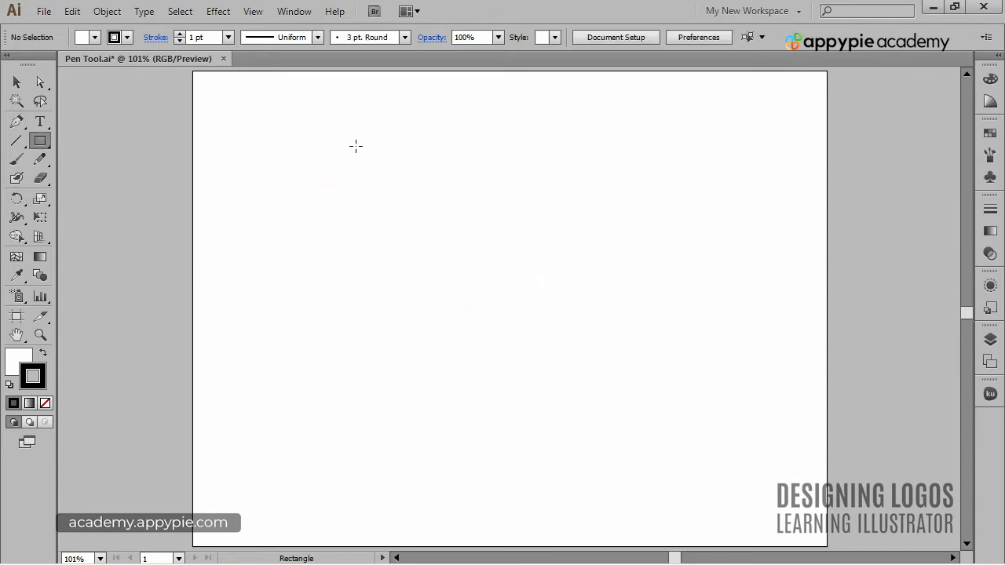
{"action": "left_click_drag", "start_coordinate": [342, 148], "coordinate": [621, 348]}
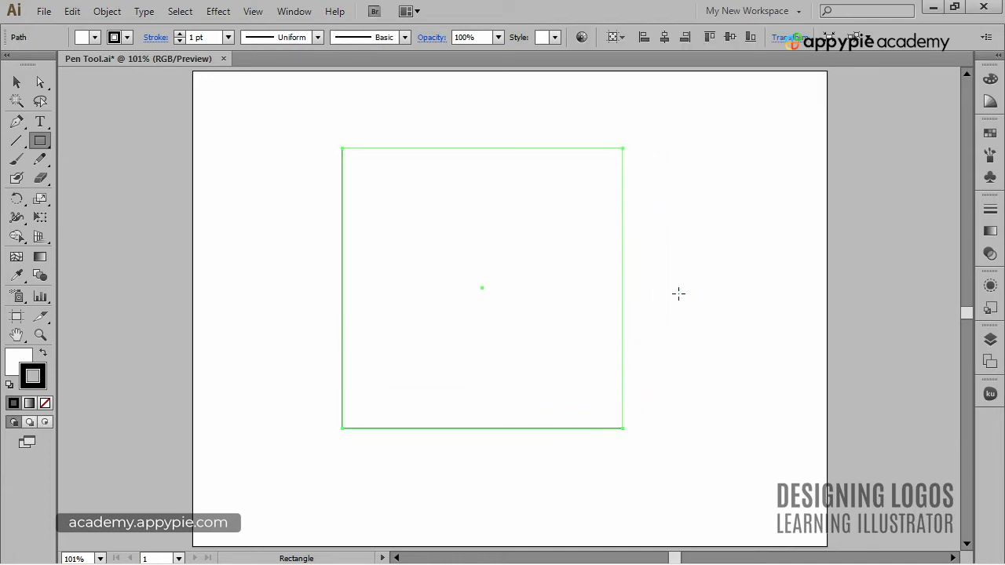
{"action": "key", "text": "v"}
{"action": "left_click", "coordinate": [690, 268]}
{"action": "left_click", "coordinate": [622, 261]}
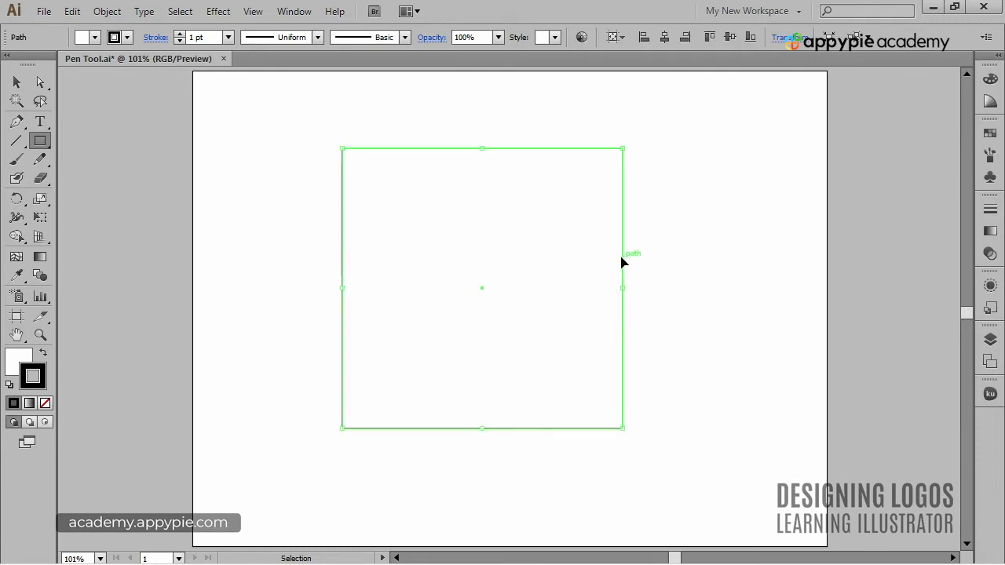
Step: Try deleting the square's upper-right corner point with the Direct Selection tool, and undo the deletion
{"action": "key", "text": "p"}
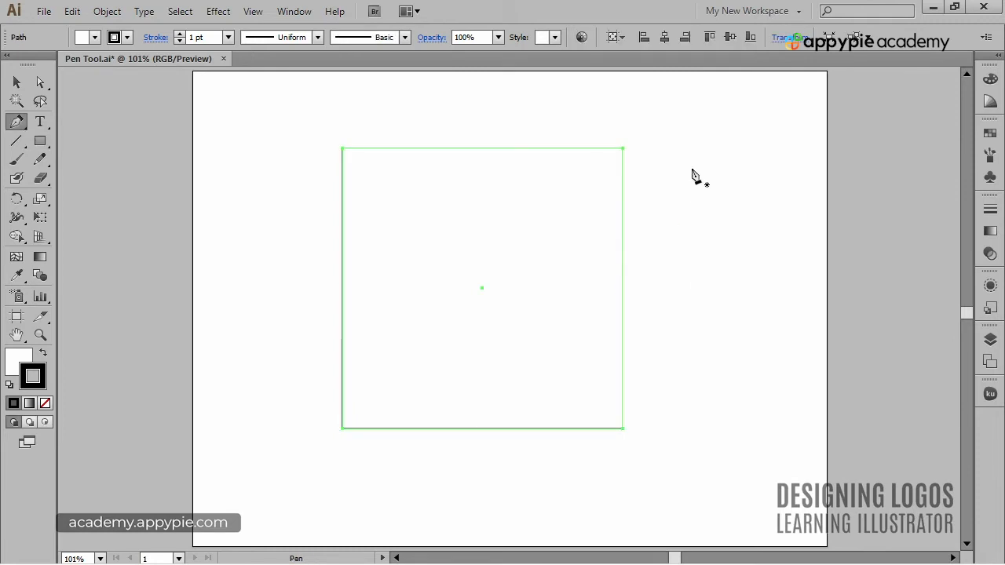
{"action": "key", "text": "a"}
{"action": "left_click", "coordinate": [639, 162]}
{"action": "left_click_drag", "start_coordinate": [638, 159], "coordinate": [616, 131]}
{"action": "key", "text": "Delete"}
{"action": "left_click", "coordinate": [626, 183]}
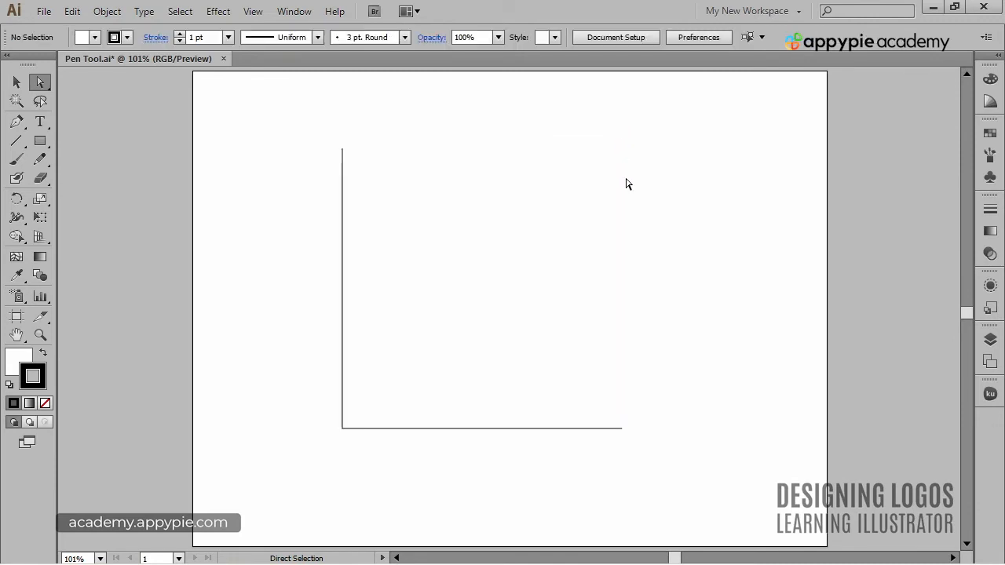
{"action": "key", "text": "ctrl+z"}
Step: Remove the square's upper-right anchor point with the Pen tool to form a closed right triangle, and deselect it
{"action": "key", "text": "p"}
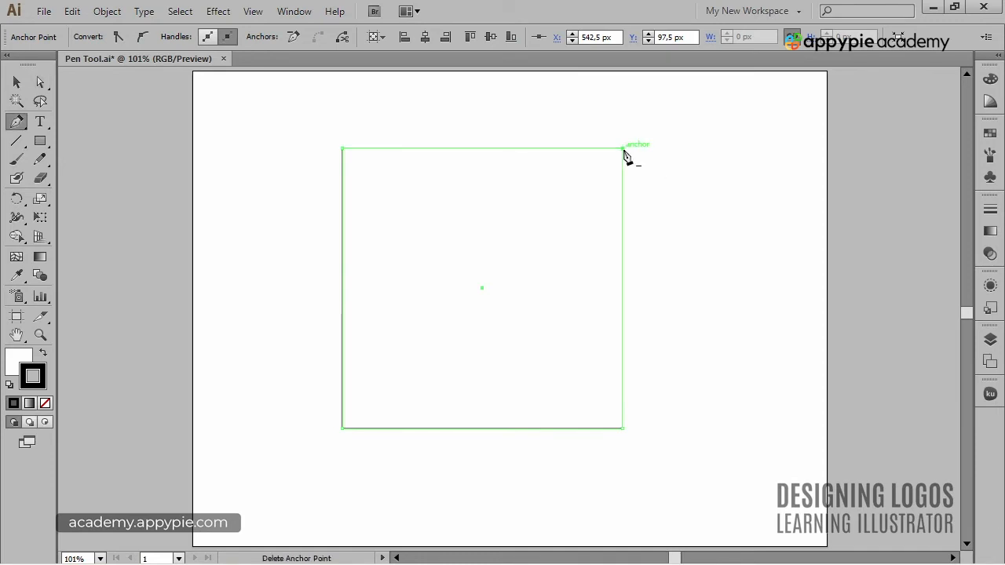
{"action": "left_click", "coordinate": [624, 152]}
{"action": "left_click", "coordinate": [664, 190], "text": "ctrl"}
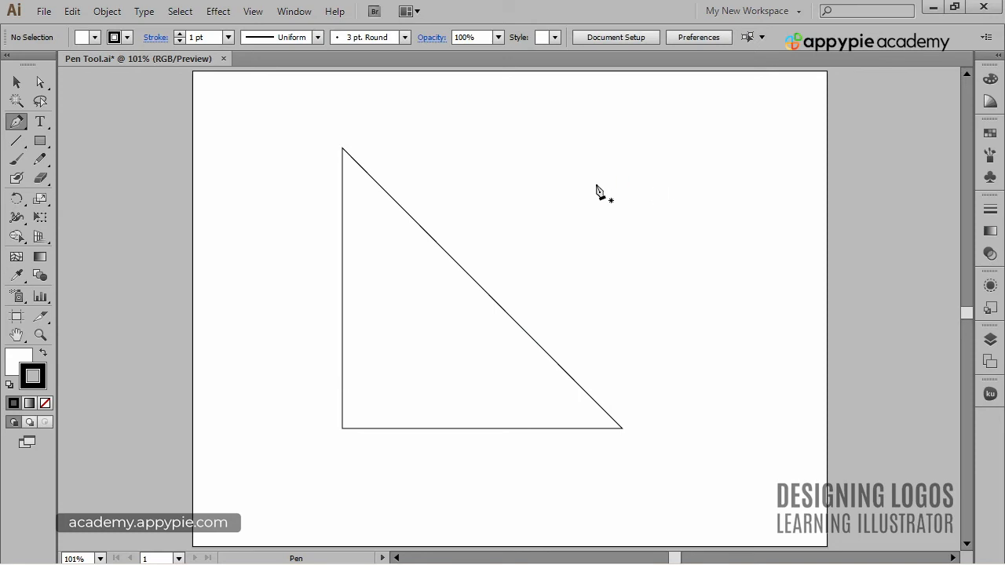
Step: Add one anchor point each to the triangle's hypotenuse, vertical side and base with the Pen tool
{"action": "left_click", "coordinate": [471, 282], "text": "ctrl"}
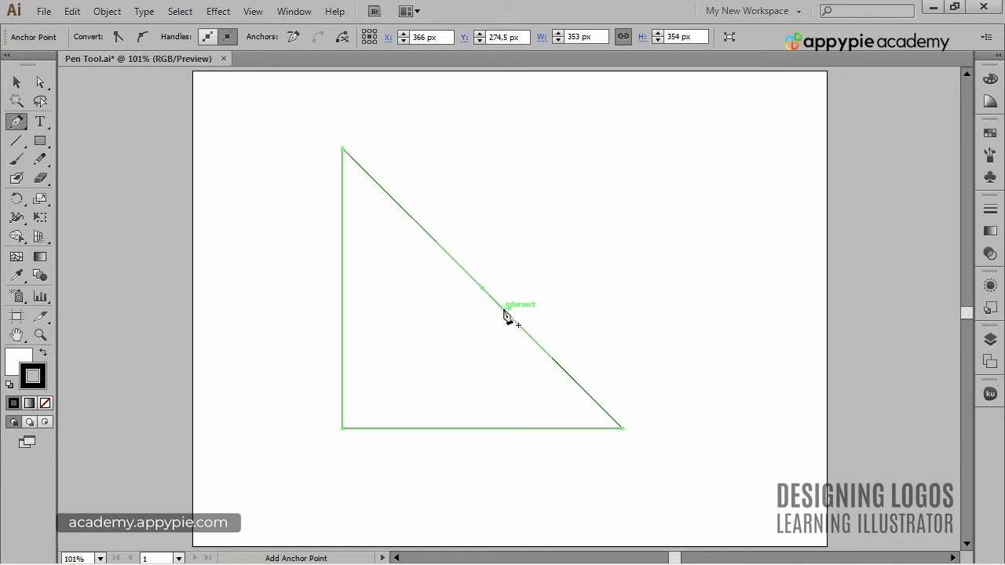
{"action": "left_click", "coordinate": [503, 311]}
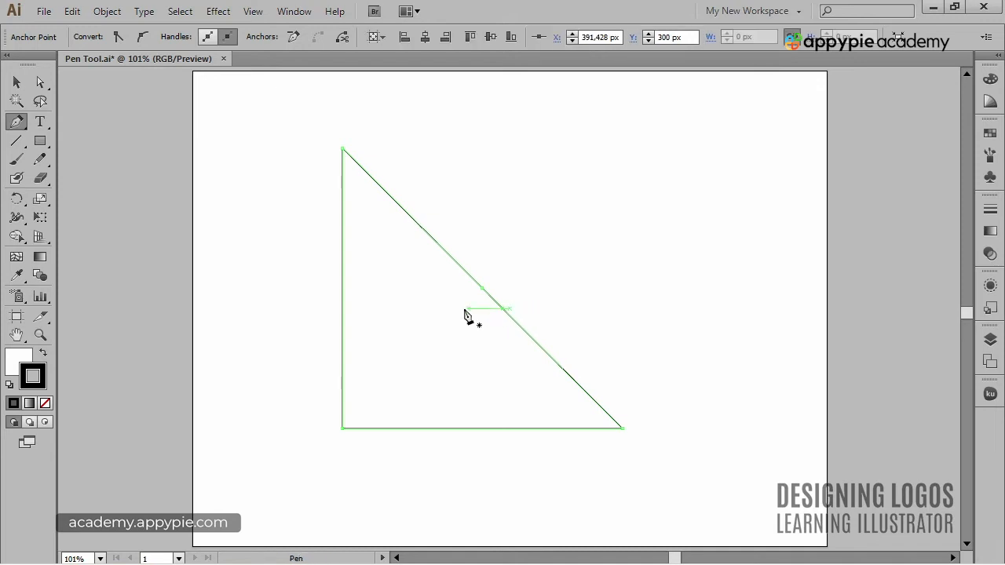
{"action": "left_click", "coordinate": [345, 293]}
{"action": "left_click", "coordinate": [460, 431]}
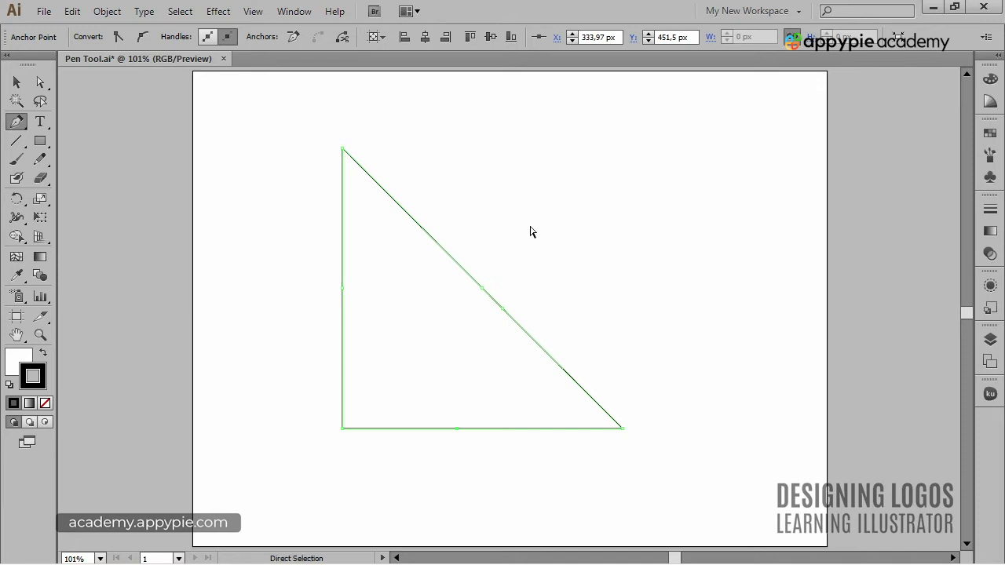
Step: Undo the edits back to the full square and add anchor points midway along all its sides with Add Anchor Points
{"action": "key", "text": "ctrl+z"}
{"action": "left_click", "coordinate": [729, 263], "text": "ctrl"}
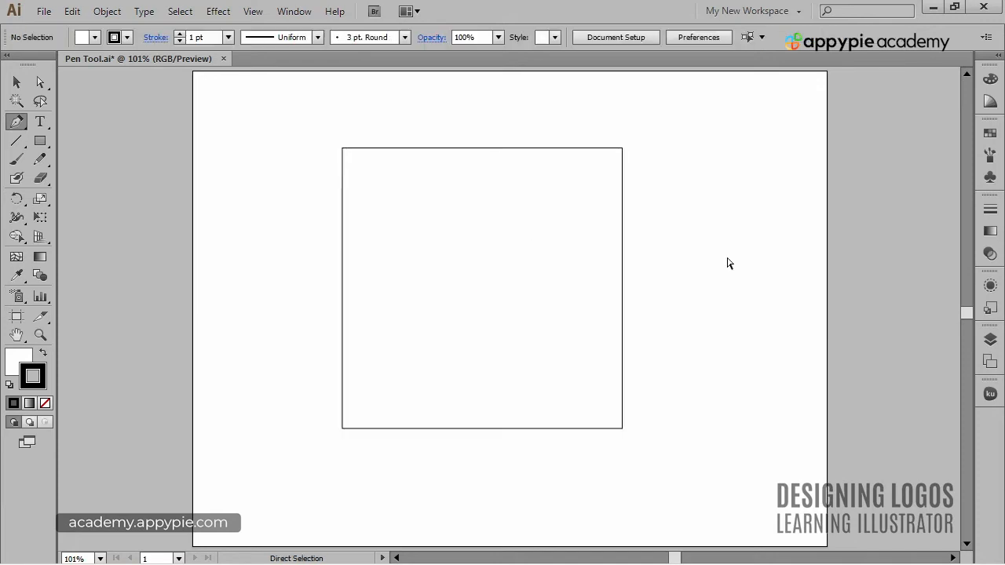
{"action": "left_click", "coordinate": [539, 271], "text": "ctrl"}
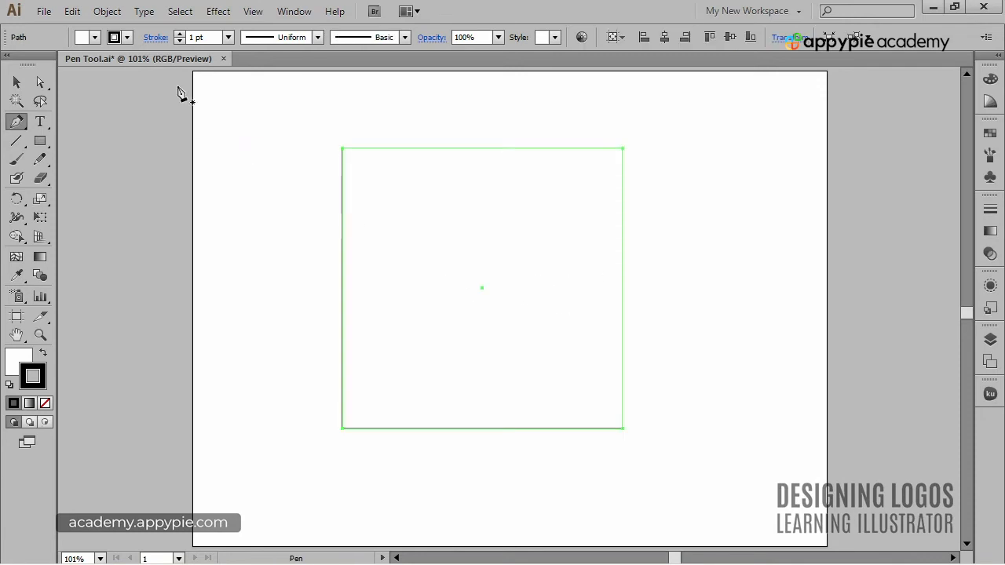
{"action": "left_click", "coordinate": [107, 11]}
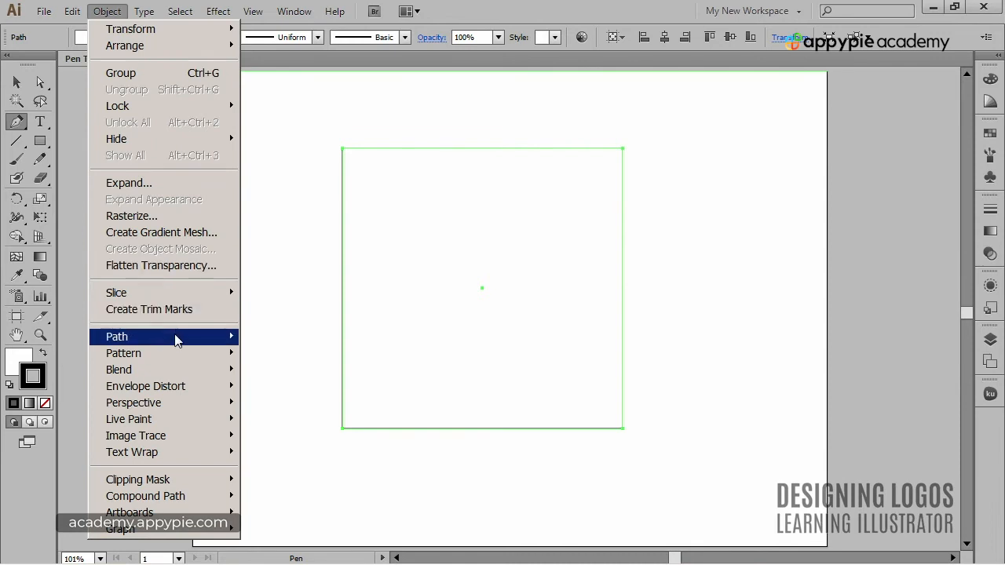
{"action": "mouse_move", "coordinate": [177, 340]}
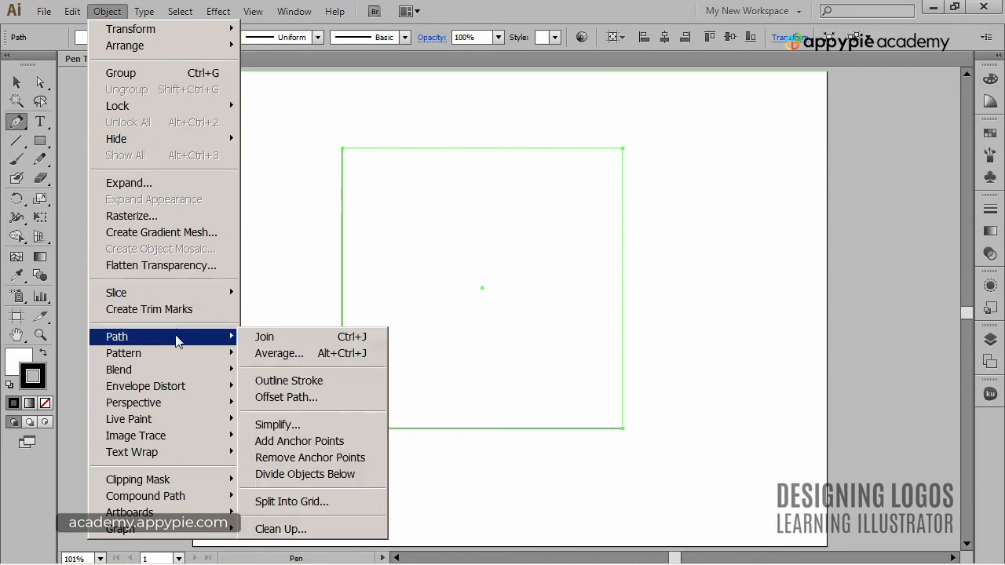
{"action": "left_click", "coordinate": [362, 446]}
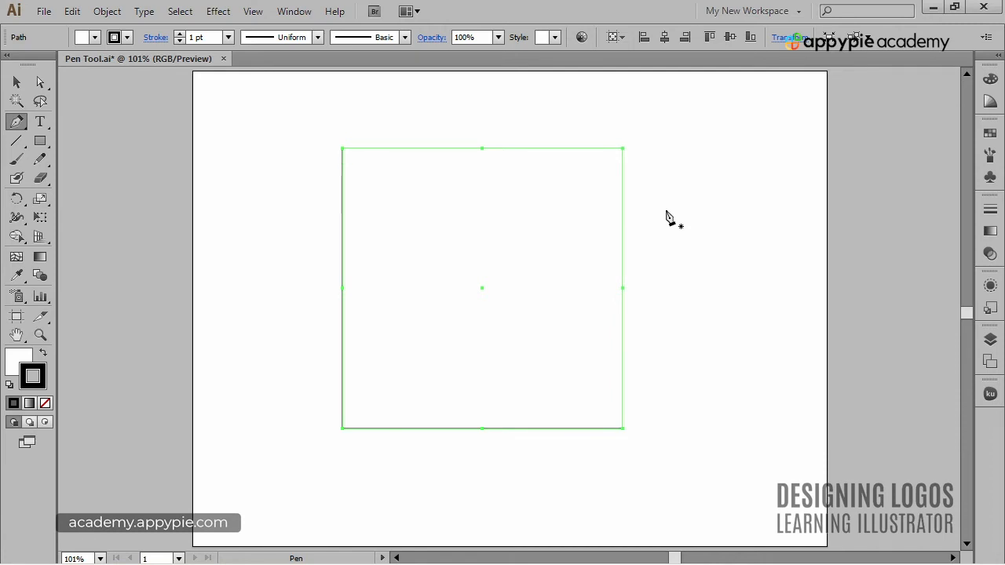
Step: Remove the square's upper-right, lower-left and upper-left corner anchor points with the Pen tool, keeping the lower-right corner
{"action": "left_click", "coordinate": [622, 149]}
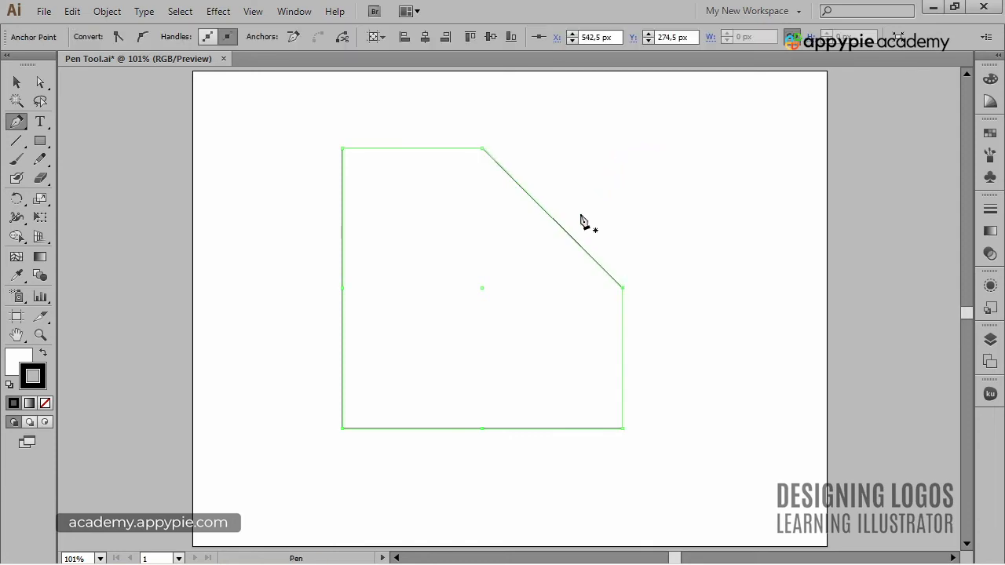
{"action": "left_click", "coordinate": [342, 428]}
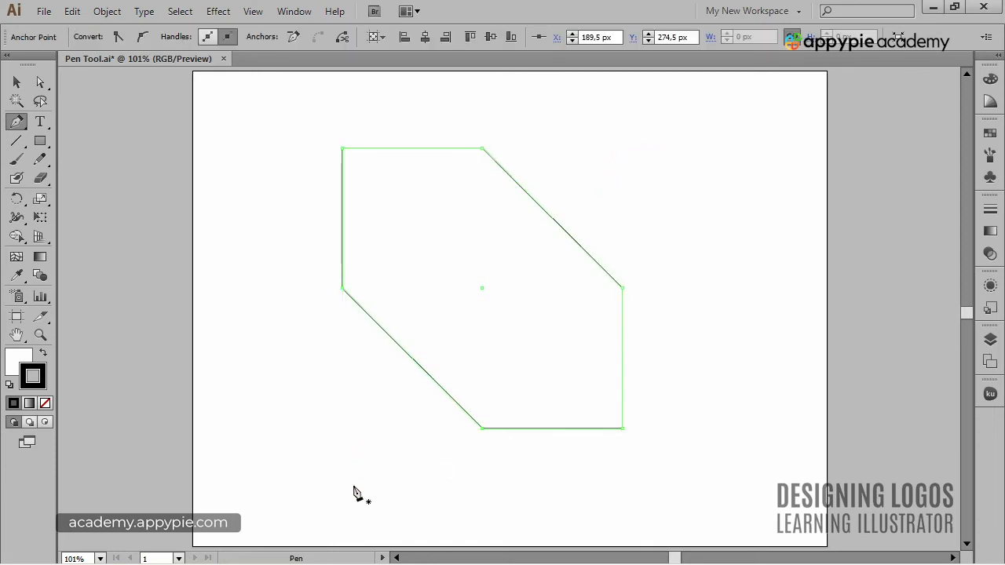
{"action": "left_click", "coordinate": [343, 148]}
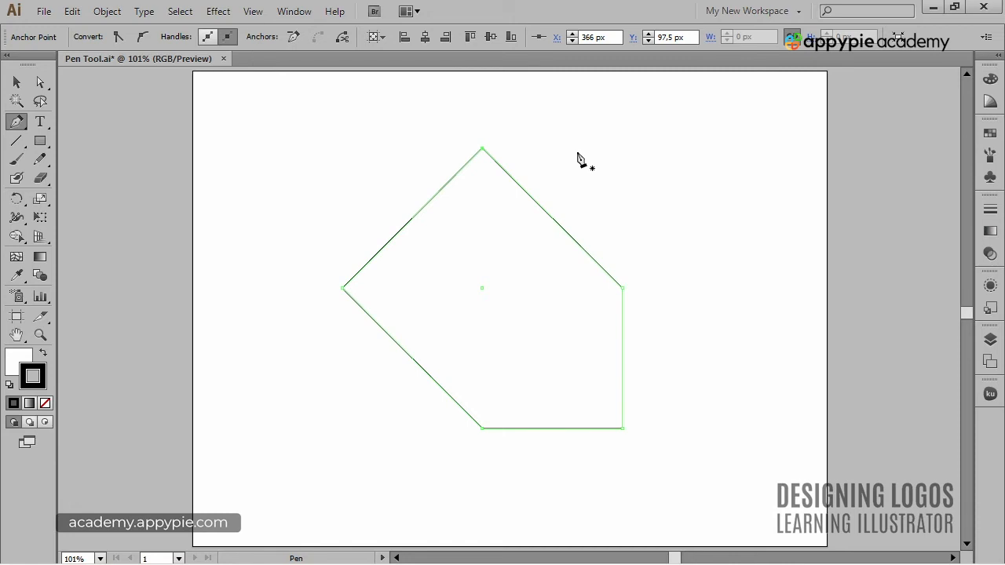
Step: Try Remove Anchor Points on the entire selected five-sided path, and undo it
{"action": "key", "text": "ctrl"}
{"action": "left_click", "coordinate": [482, 288], "text": "ctrl"}
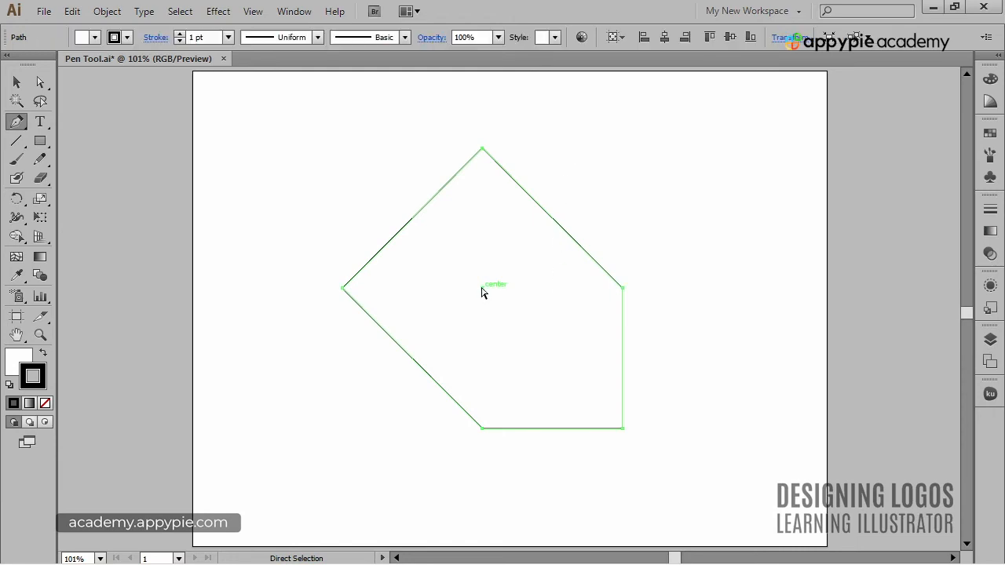
{"action": "left_click", "coordinate": [92, 13]}
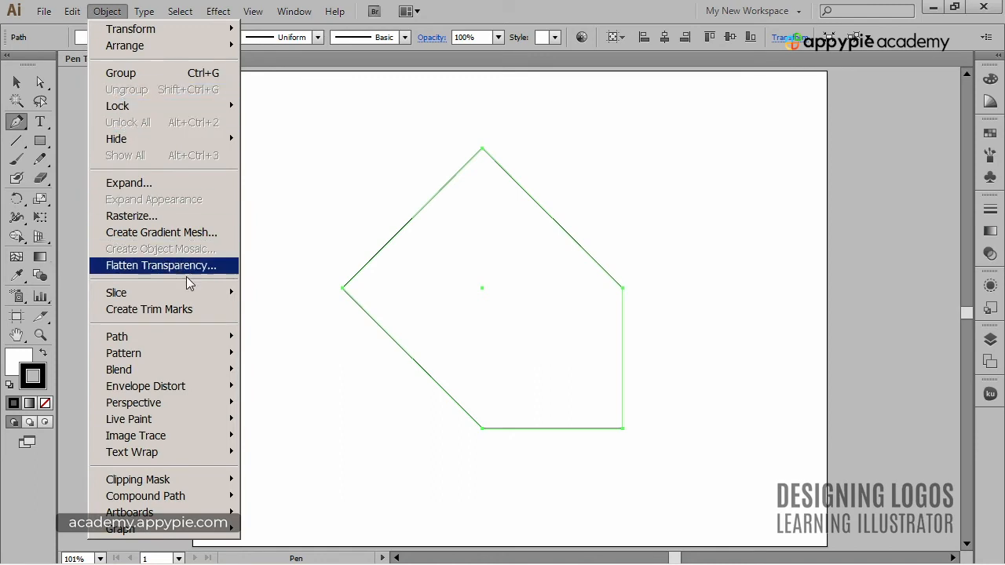
{"action": "mouse_move", "coordinate": [199, 344]}
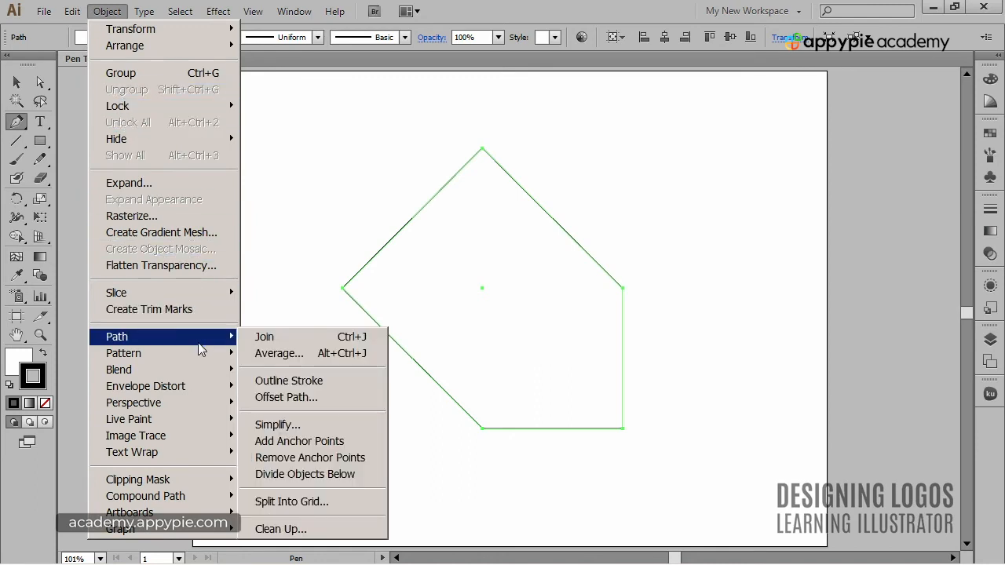
{"action": "left_click", "coordinate": [306, 459]}
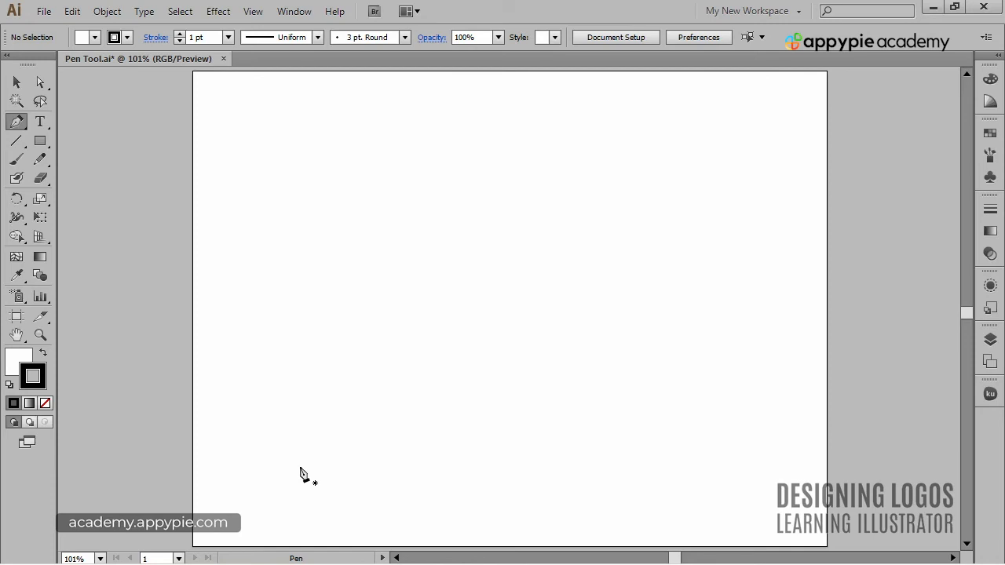
{"action": "key", "text": "ctrl"}
{"action": "key", "text": "ctrl+z"}
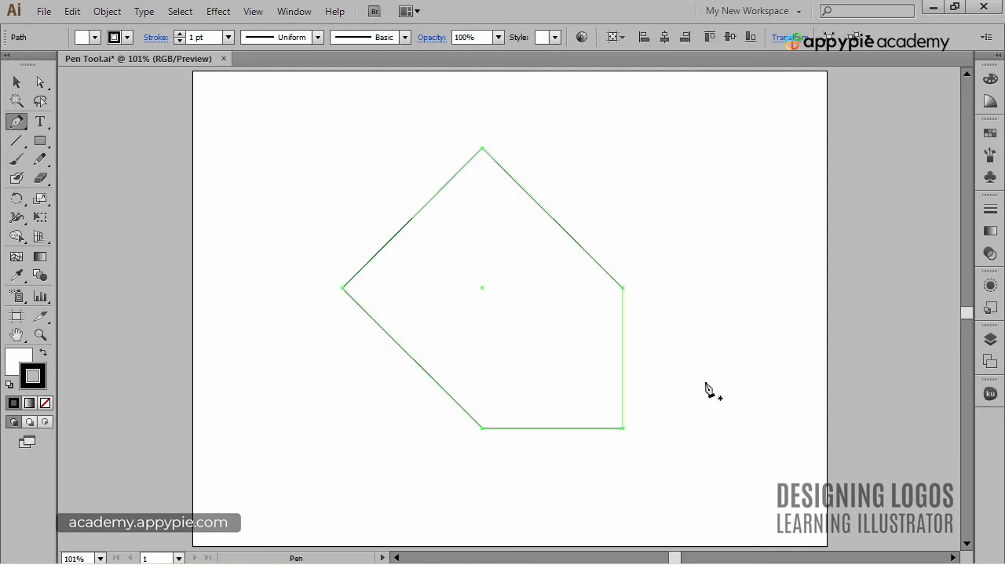
Step: Select only the shape's two right-hand anchor points with Direct Selection, remove them with Remove Anchor Points, and deselect the path
{"action": "key", "text": "a"}
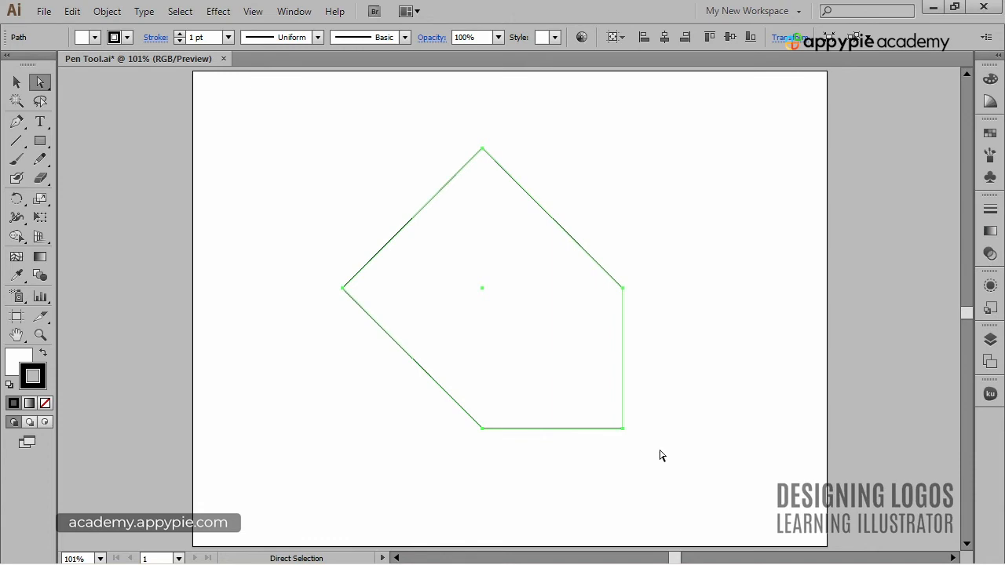
{"action": "left_click_drag", "start_coordinate": [651, 450], "coordinate": [592, 228]}
{"action": "left_click", "coordinate": [107, 11]}
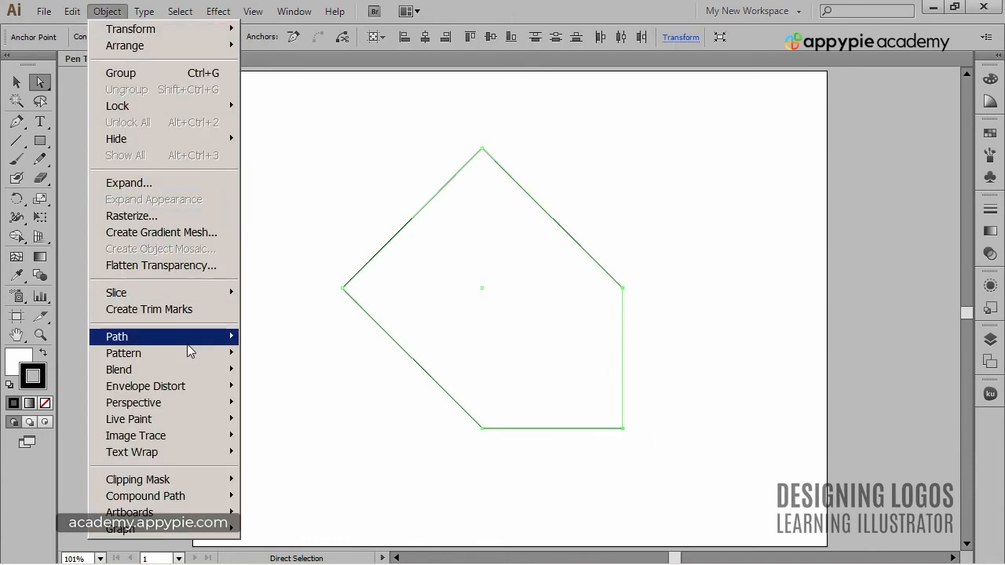
{"action": "mouse_move", "coordinate": [186, 343]}
{"action": "left_click", "coordinate": [322, 458]}
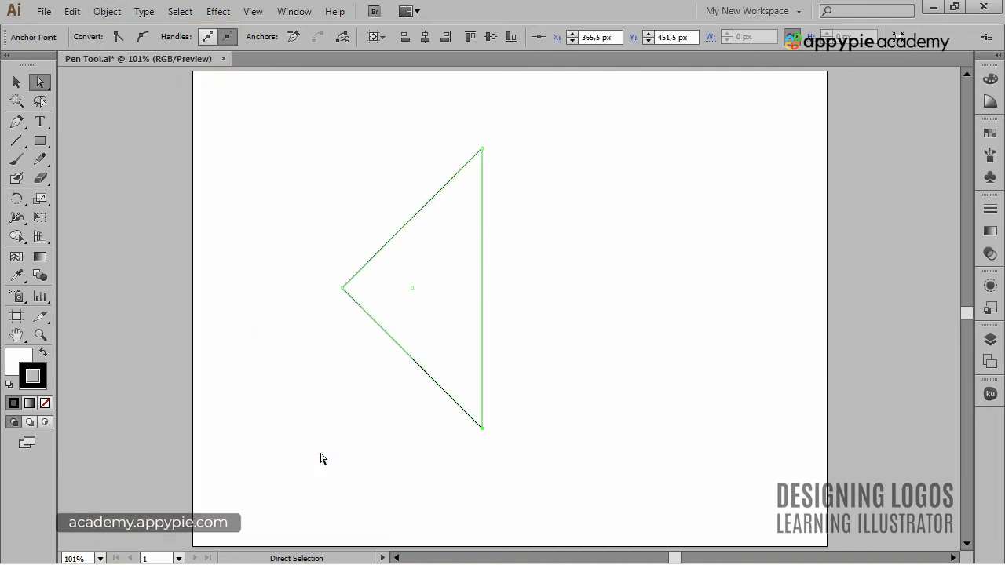
{"action": "left_click", "coordinate": [291, 353], "text": "ctrl"}
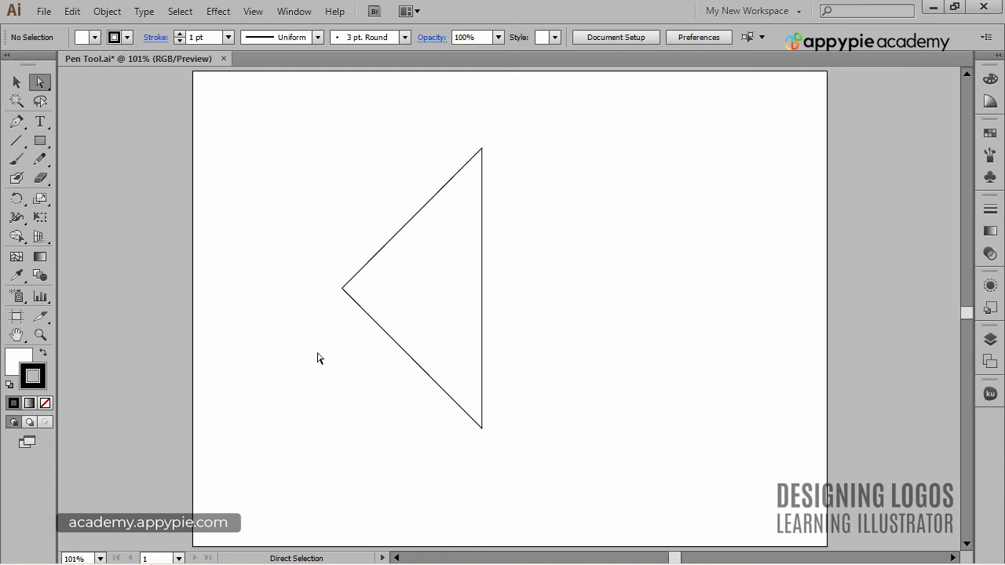
Step: Delete the triangle and draw a closed four-point curved shape with two smooth and two corner points using the Pen tool
{"action": "key", "text": "ctrl+a"}
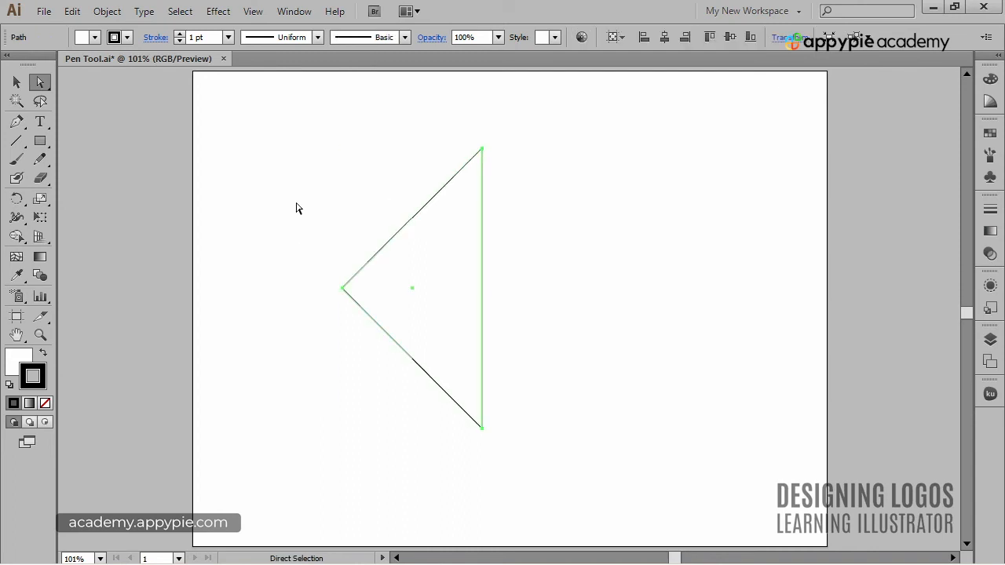
{"action": "key", "text": "Delete"}
{"action": "key", "text": "p"}
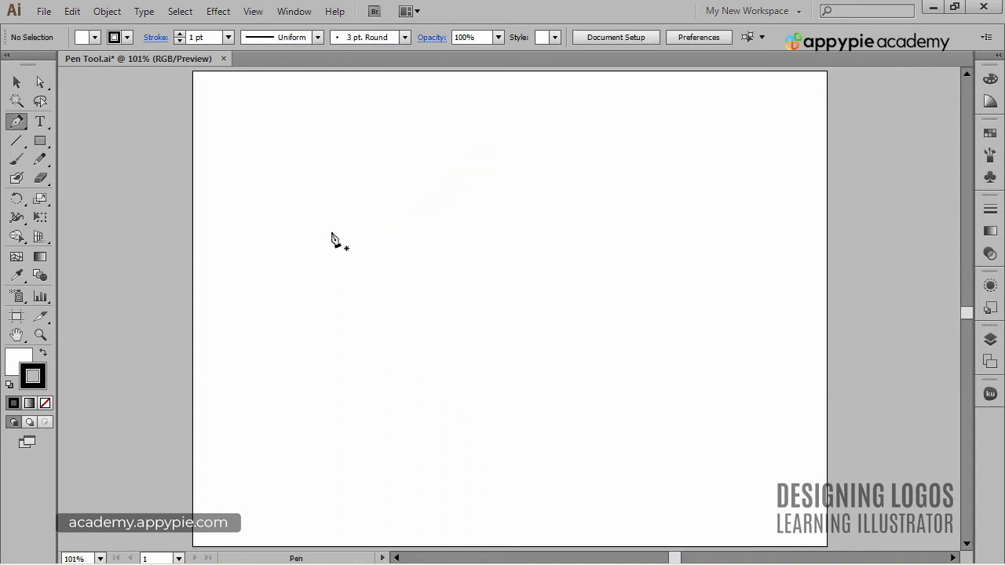
{"action": "left_click", "coordinate": [331, 231]}
{"action": "left_click_drag", "start_coordinate": [508, 193], "coordinate": [564, 267]}
{"action": "left_click", "coordinate": [557, 332]}
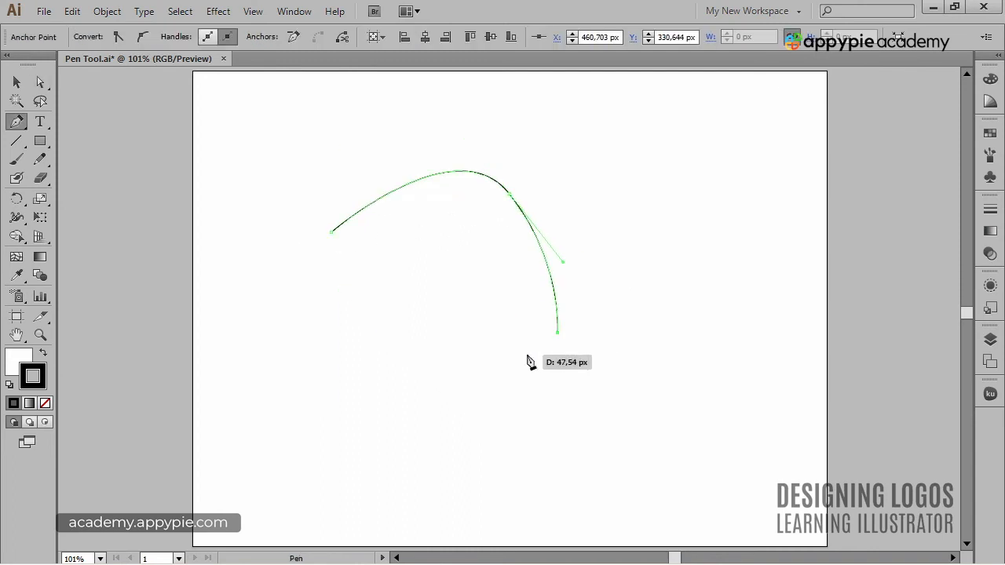
{"action": "left_click_drag", "start_coordinate": [403, 355], "coordinate": [360, 319]}
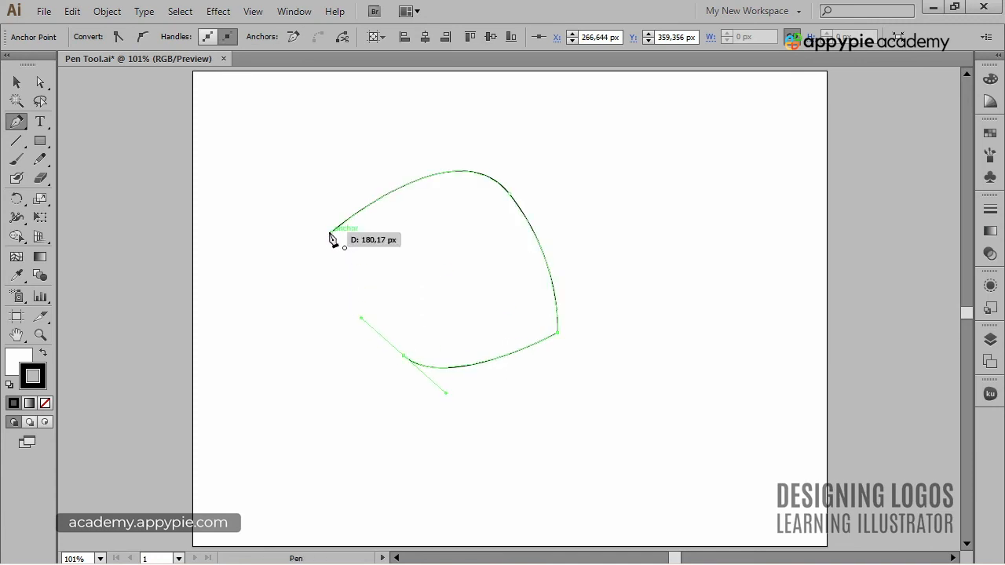
{"action": "left_click", "coordinate": [331, 231]}
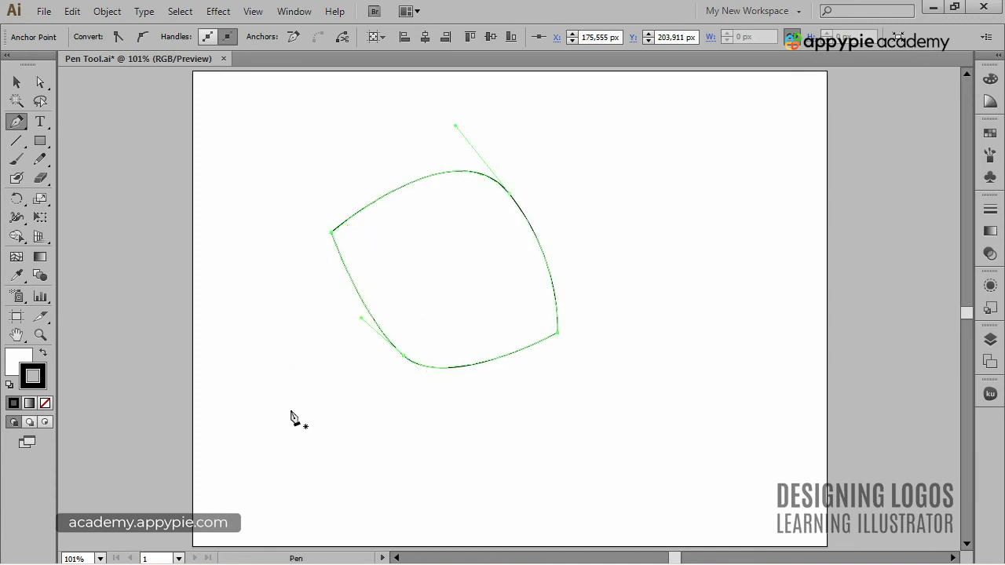
Step: Reshape the curved shape by pulling the upper-right smooth point's upper handle up and to the left with Direct Selection, and deselect
{"action": "key", "text": "a"}
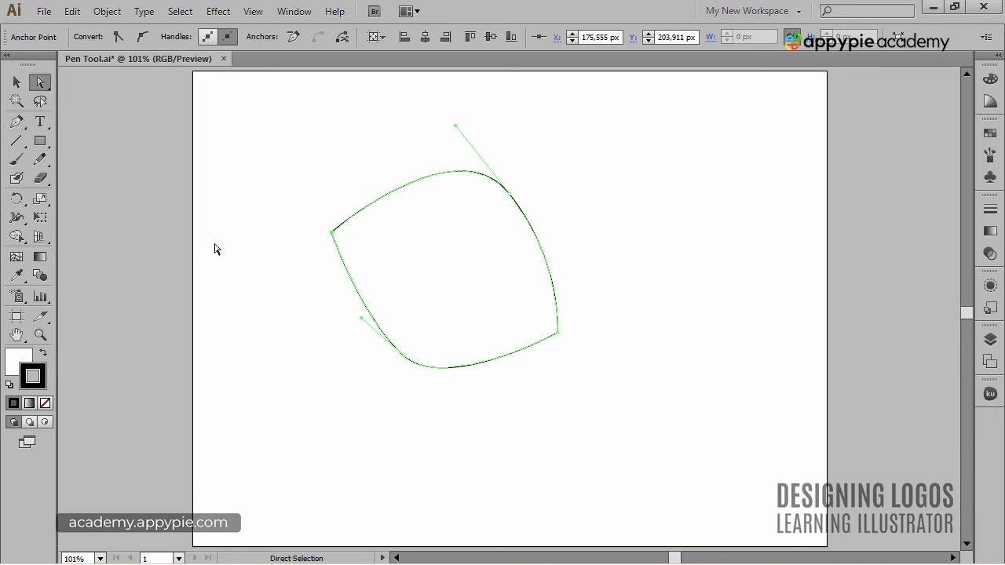
{"action": "left_click_drag", "start_coordinate": [610, 371], "coordinate": [527, 300]}
{"action": "left_click_drag", "start_coordinate": [598, 176], "coordinate": [491, 205]}
{"action": "left_click_drag", "start_coordinate": [457, 128], "coordinate": [418, 97]}
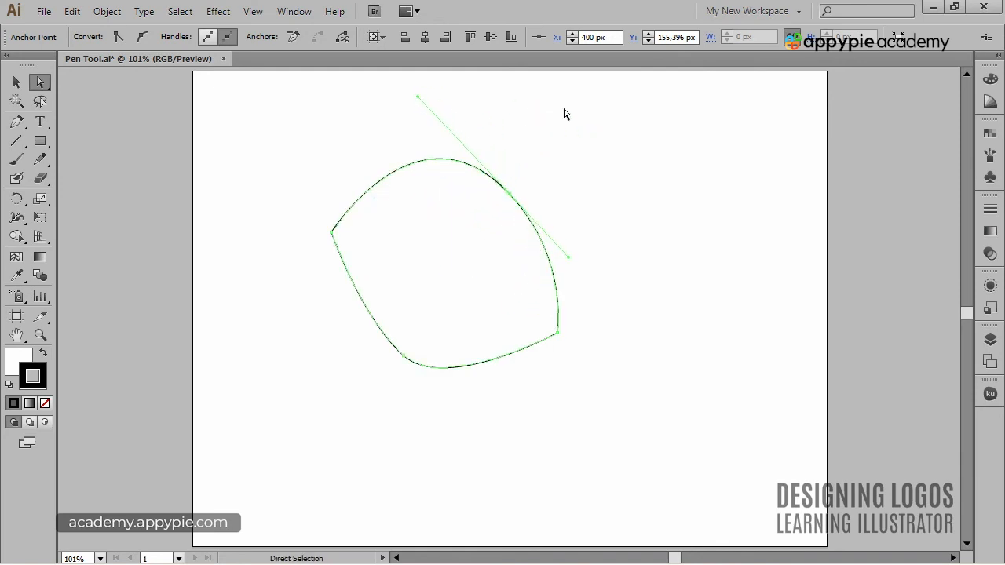
{"action": "mouse_move", "coordinate": [510, 201]}
{"action": "left_mouse_down"}
{"action": "mouse_move", "coordinate": [648, 160]}
{"action": "mouse_move", "coordinate": [668, 206]}
{"action": "mouse_move", "coordinate": [537, 135]}
{"action": "mouse_move", "coordinate": [511, 196]}
{"action": "left_mouse_up"}
{"action": "left_click", "coordinate": [681, 227]}
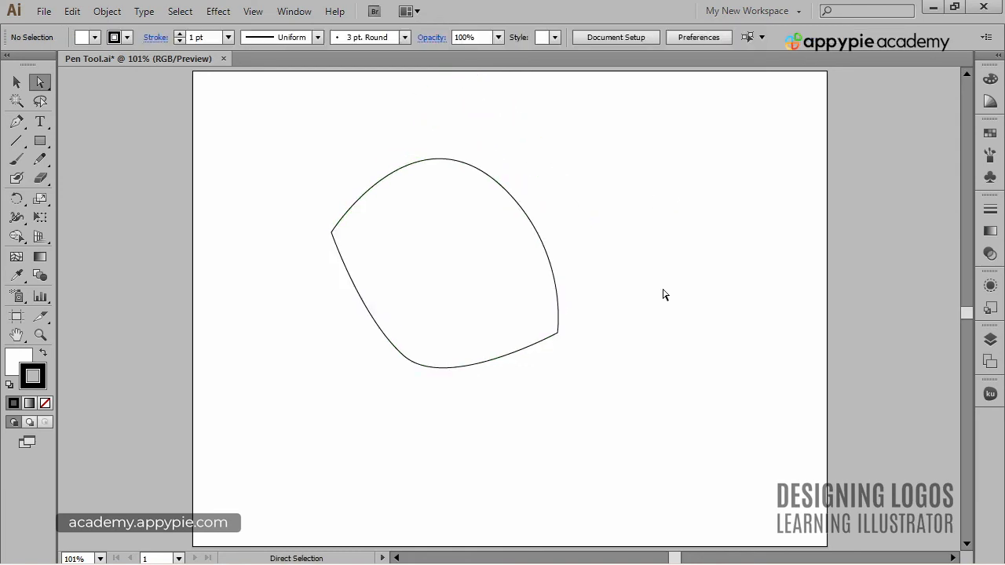
Step: Select the curved shape, switch to the Convert Anchor Point tool, and delete the shape from the artboard
{"action": "left_click", "coordinate": [480, 294]}
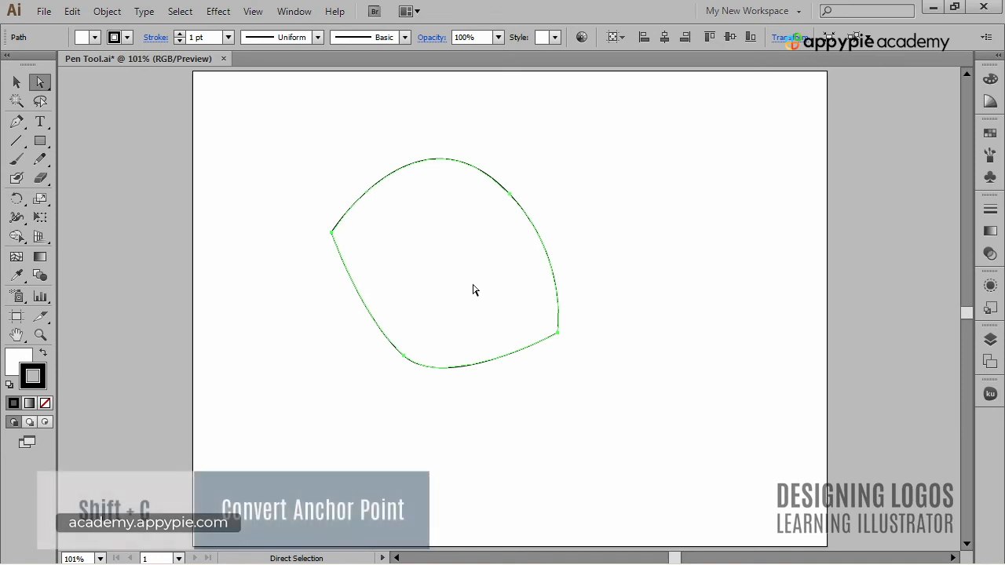
{"action": "left_click_drag", "start_coordinate": [15, 122], "coordinate": [197, 185]}
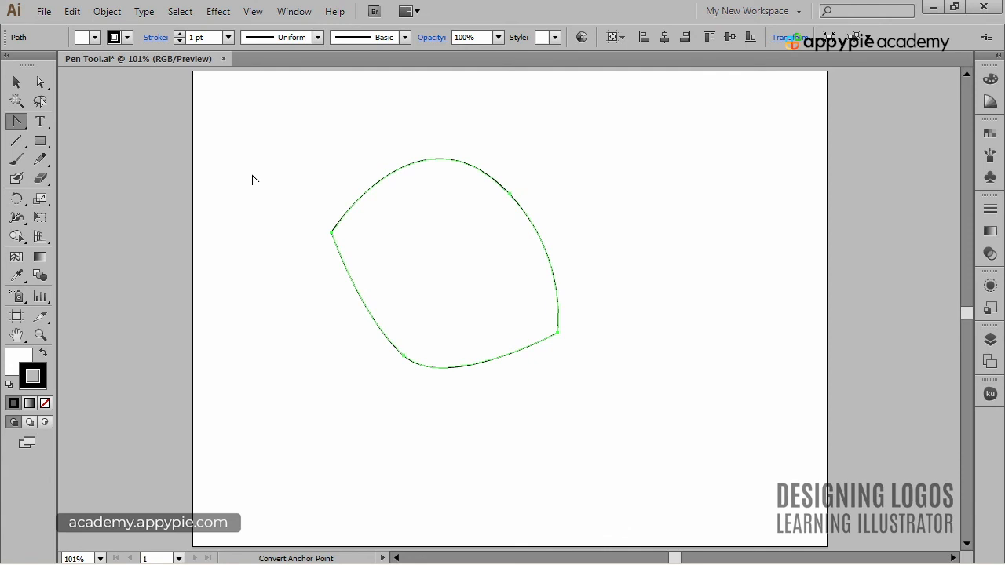
{"action": "key", "text": "Delete"}
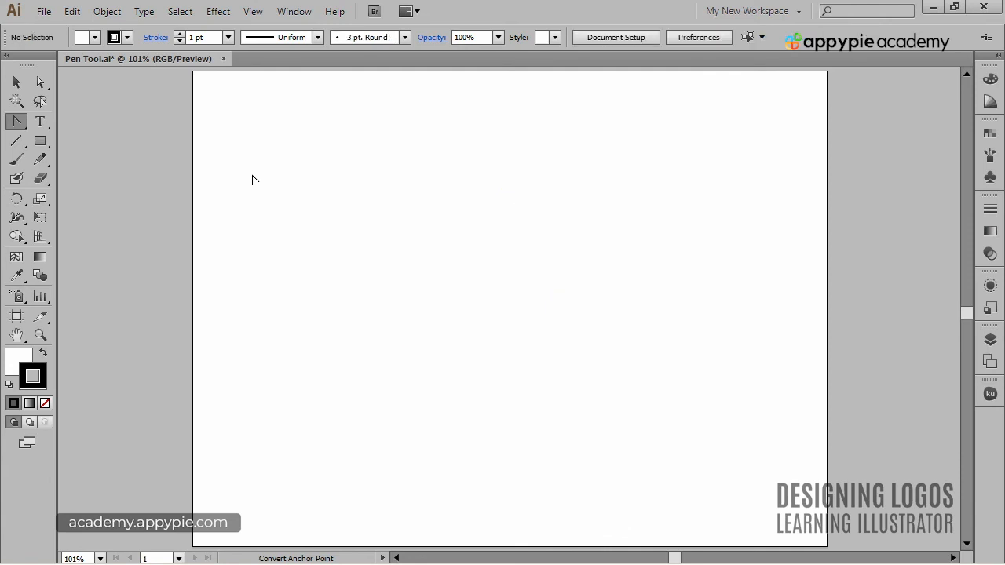
Step: Draw a large circle with the Ellipse tool, move it near the artboard's centre, and switch to the Convert Anchor Point tool
{"action": "key", "text": "l"}
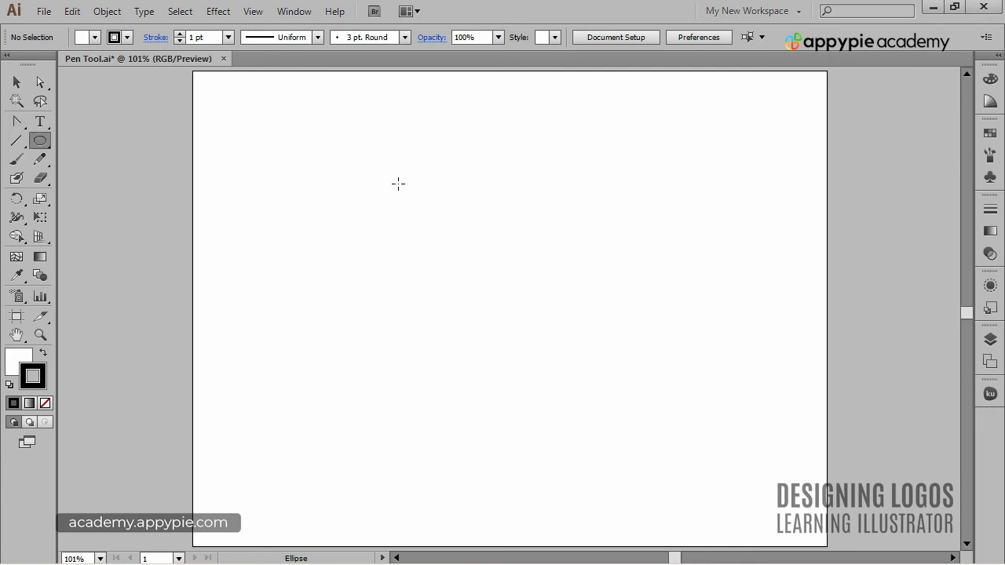
{"action": "left_click_drag", "start_coordinate": [422, 173], "coordinate": [672, 394]}
{"action": "left_click_drag", "start_coordinate": [673, 394], "coordinate": [673, 394]}
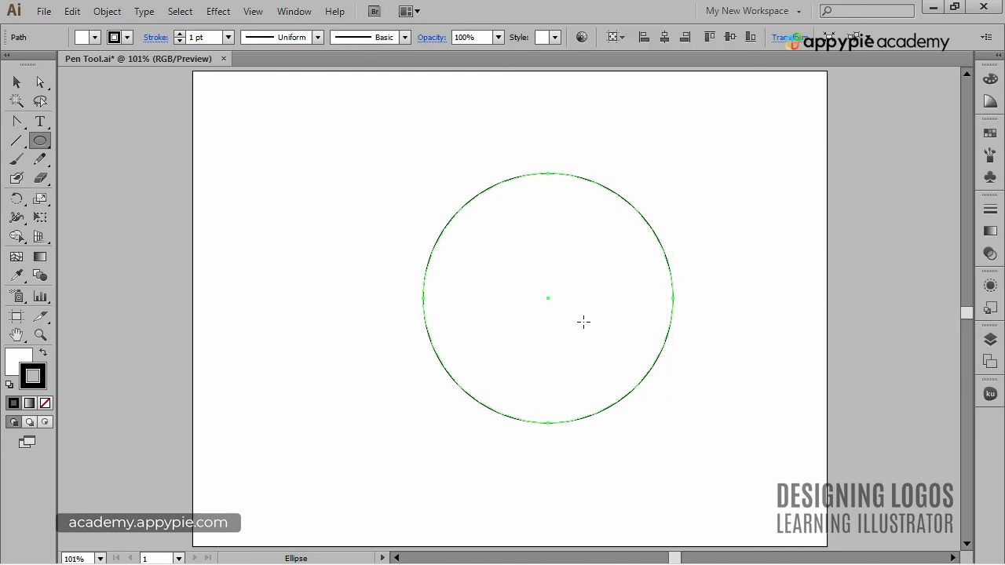
{"action": "left_click_drag", "start_coordinate": [548, 299], "coordinate": [485, 284]}
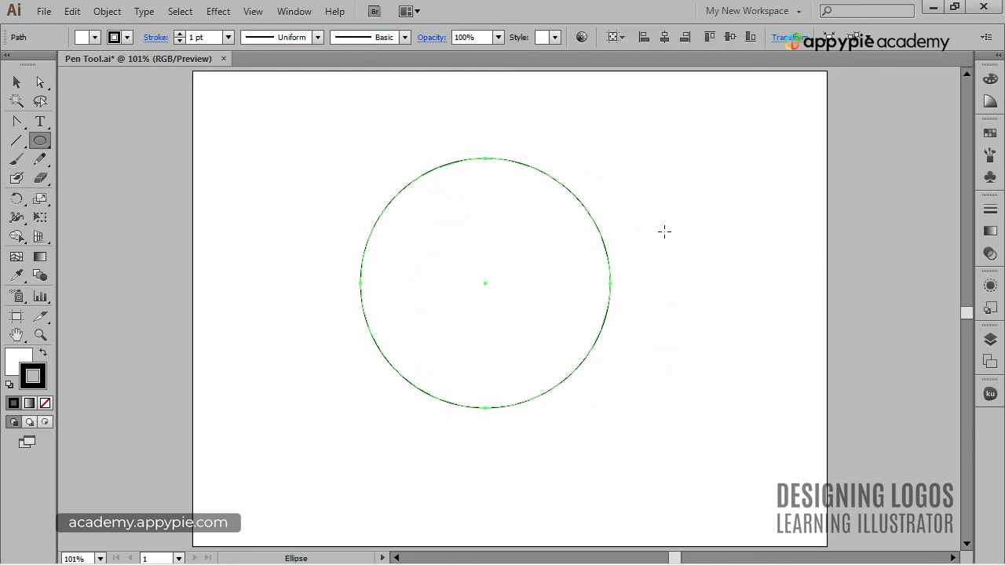
{"action": "key", "text": "shift+c"}
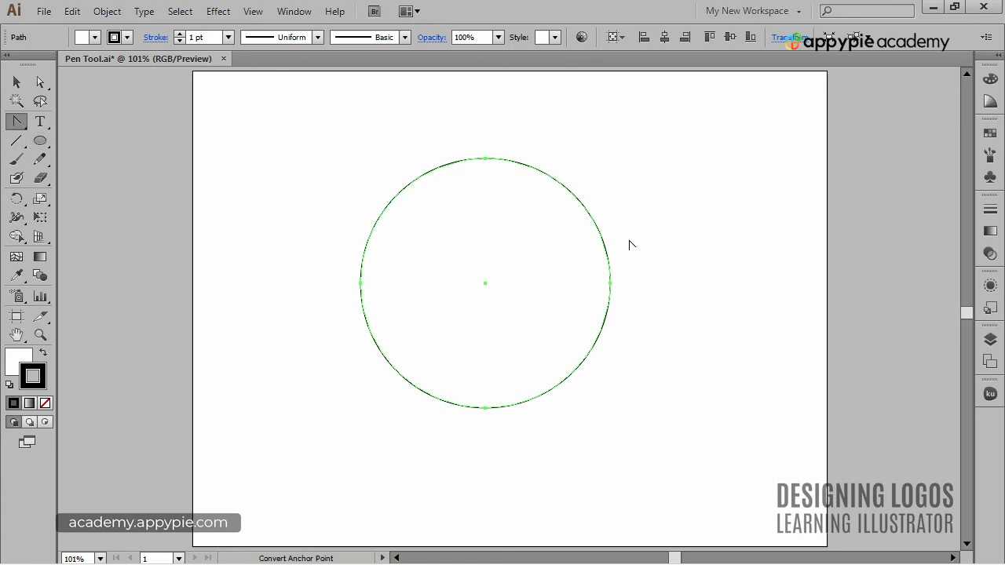
Step: Convert the circle's four smooth anchor points to corner points, turning the circle into a straight-sided diamond
{"action": "left_click", "coordinate": [485, 159]}
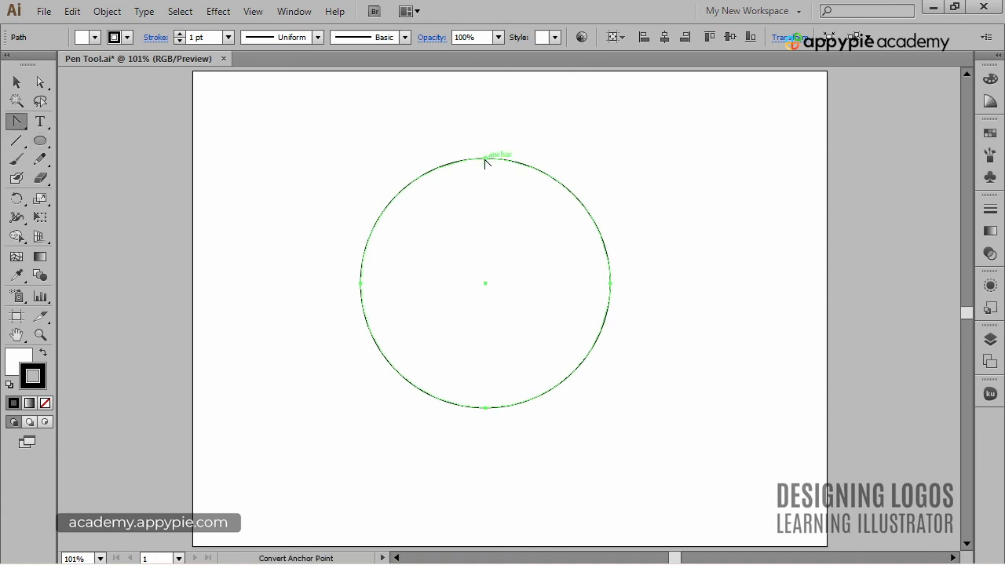
{"action": "left_click", "coordinate": [611, 283]}
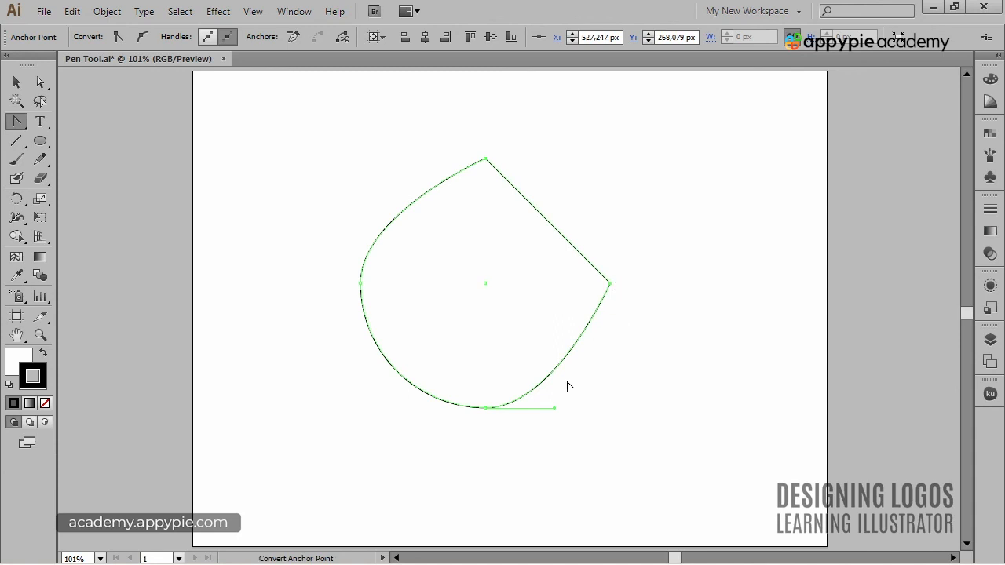
{"action": "left_click", "coordinate": [485, 407]}
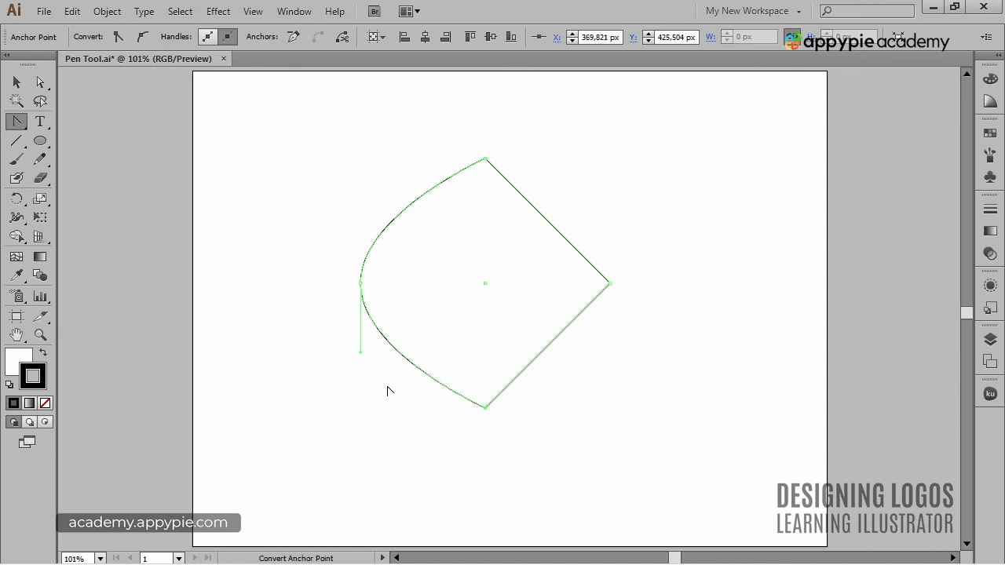
{"action": "left_click", "coordinate": [360, 283]}
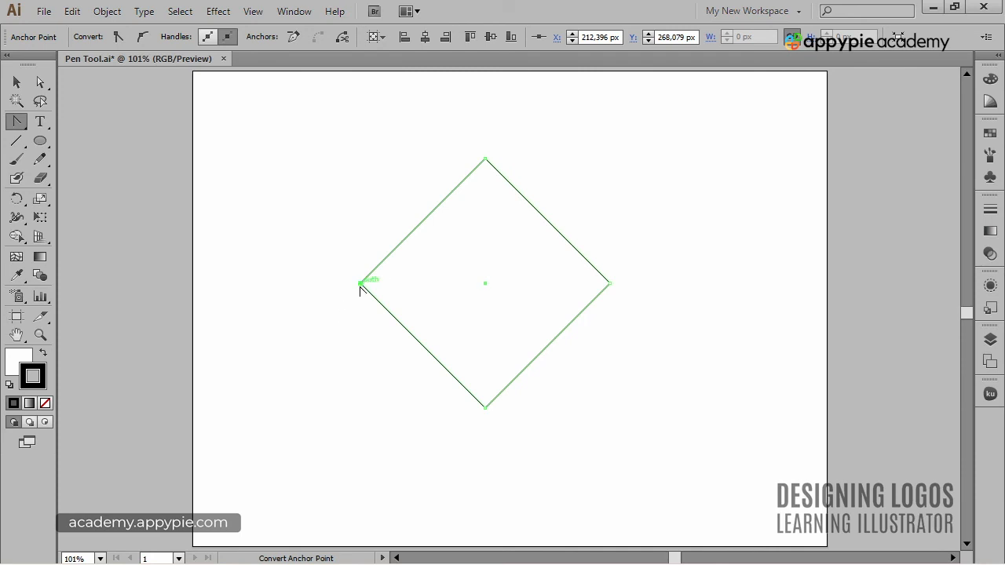
Step: Convert the diamond's left and right corners to smooth points with vertical handles and its top corner with diagonal handles, then deselect and reselect the path
{"action": "left_click_drag", "start_coordinate": [360, 283], "coordinate": [361, 160]}
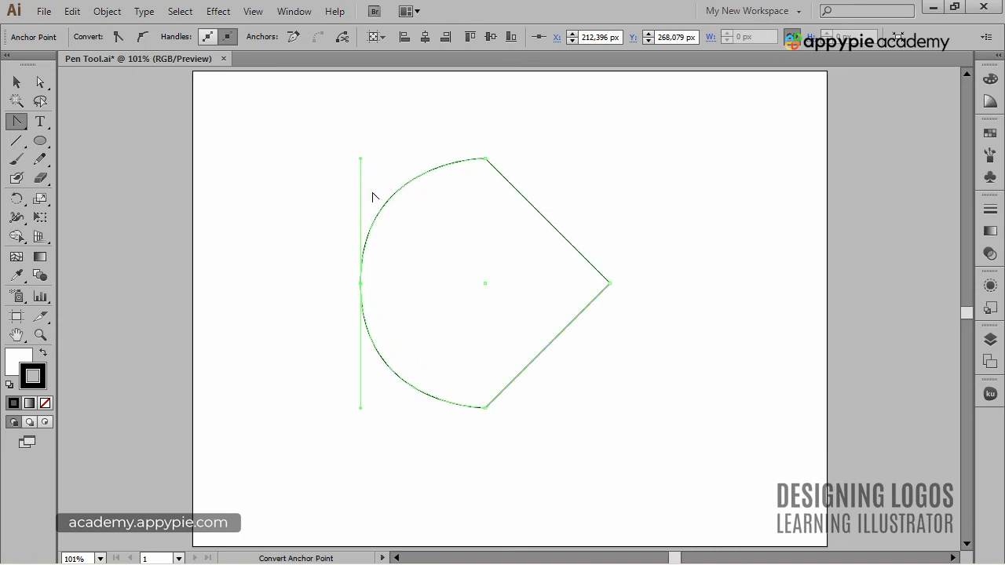
{"action": "left_click_drag", "start_coordinate": [611, 284], "coordinate": [588, 451]}
{"action": "key", "text": "space"}
{"action": "left_click_drag", "start_coordinate": [664, 133], "coordinate": [661, 321]}
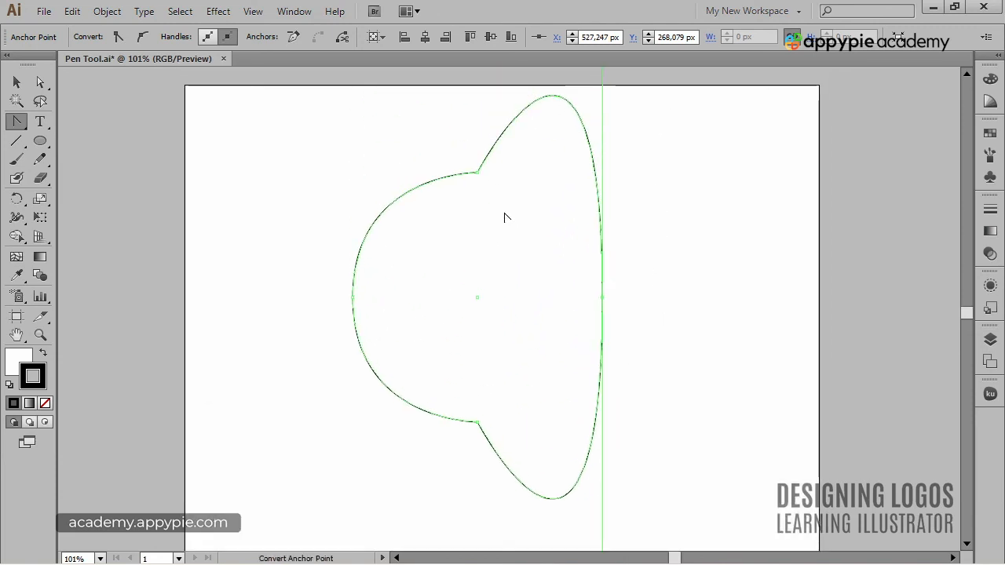
{"action": "left_click_drag", "start_coordinate": [476, 172], "coordinate": [535, 283]}
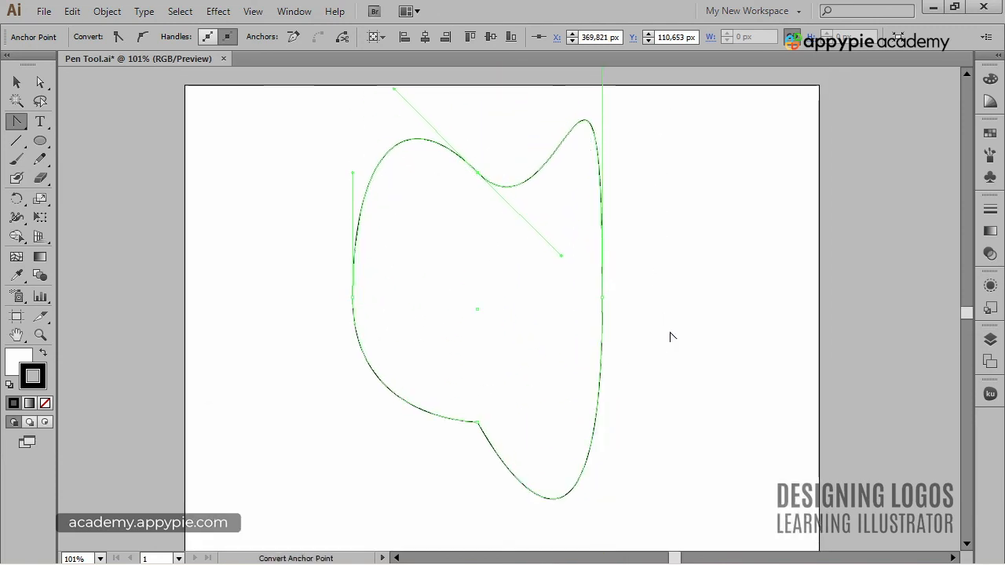
{"action": "left_click", "coordinate": [665, 336], "text": "ctrl"}
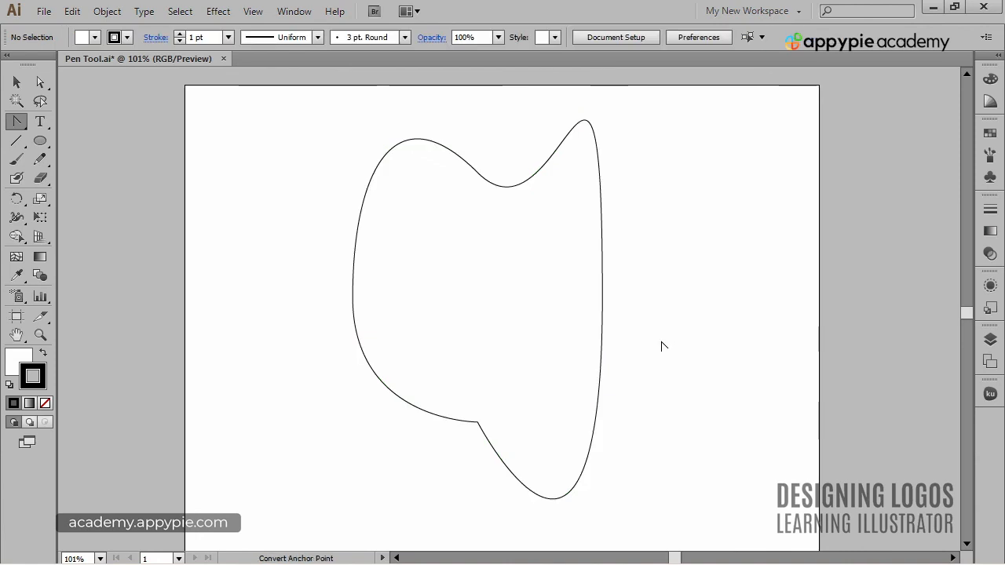
{"action": "left_click", "coordinate": [597, 307], "text": "ctrl"}
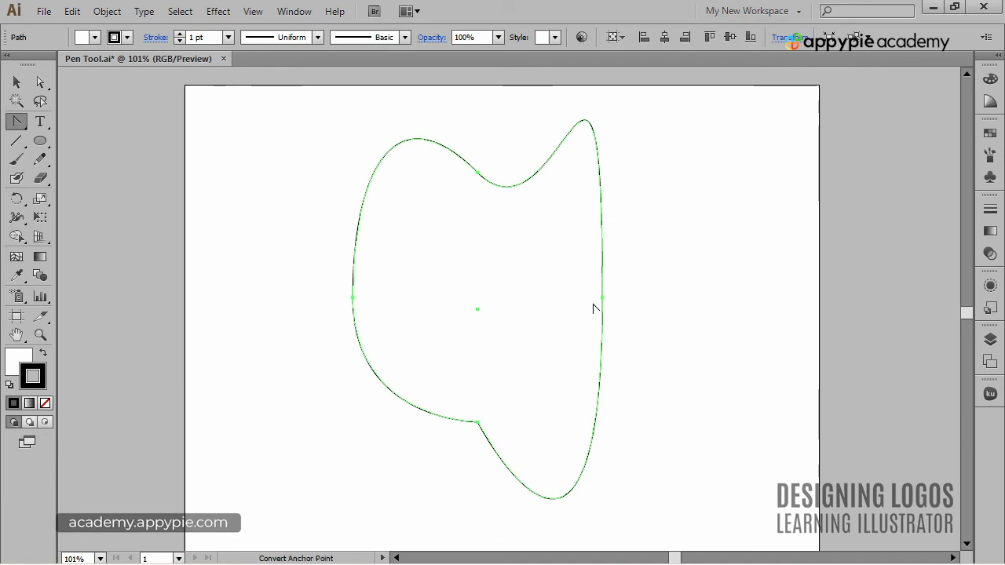